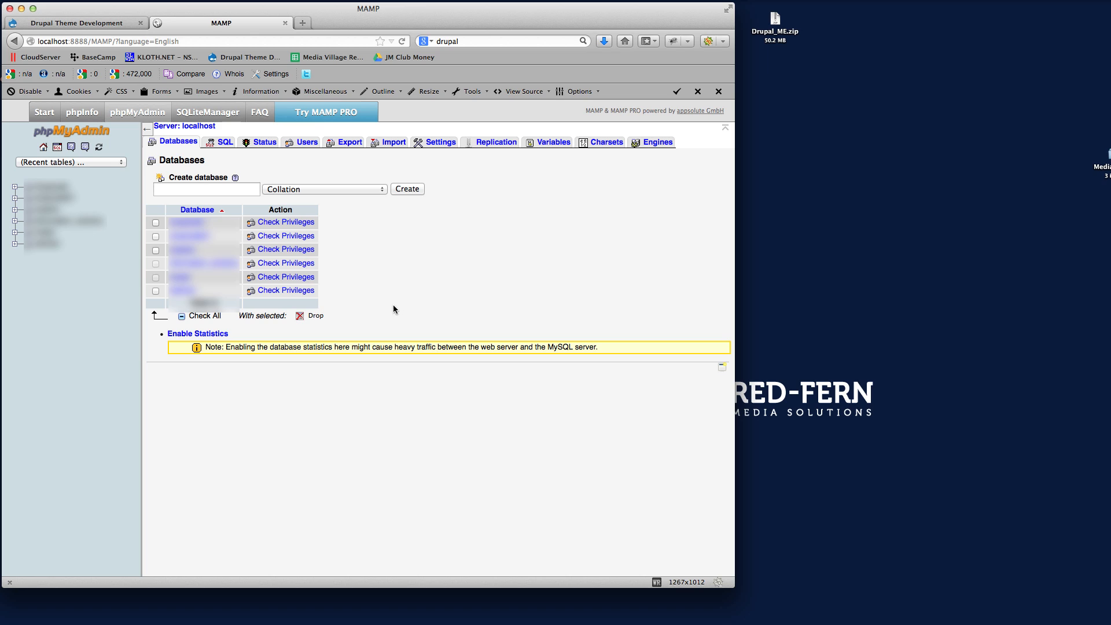
Create a database named Drupal_demo_Me and open it.
left_click(178, 185)
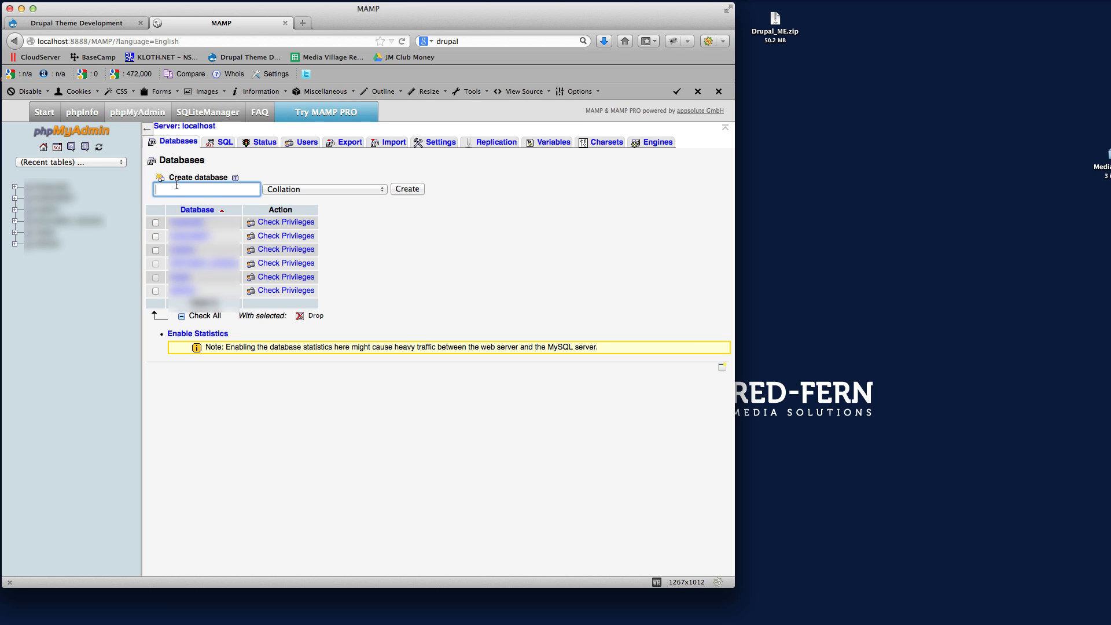
type("Drupal")
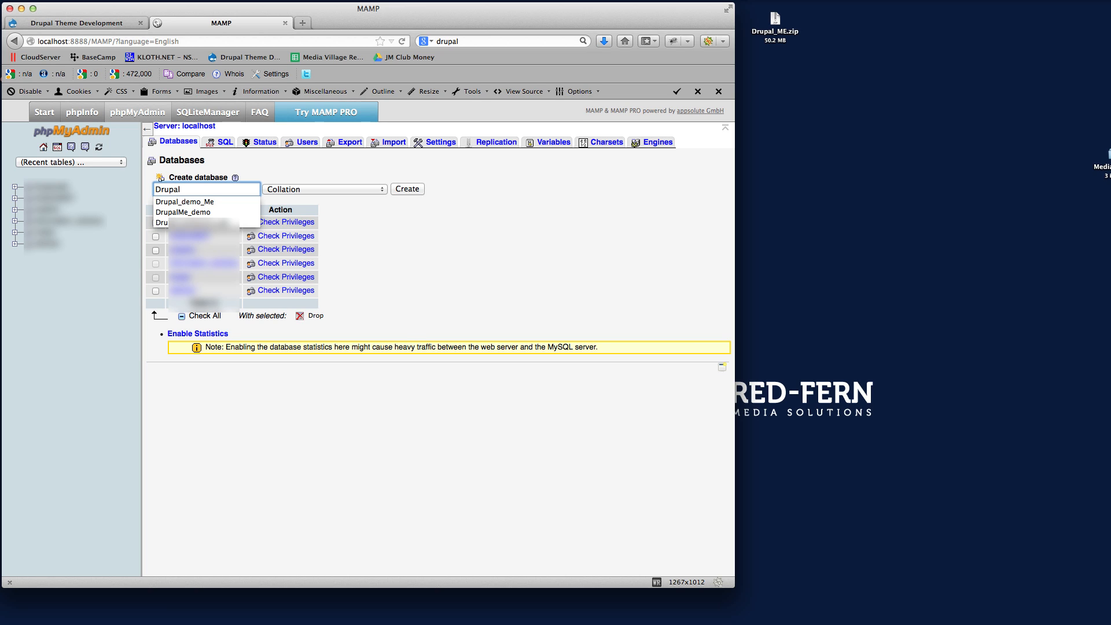
key("Down")
key("Return")
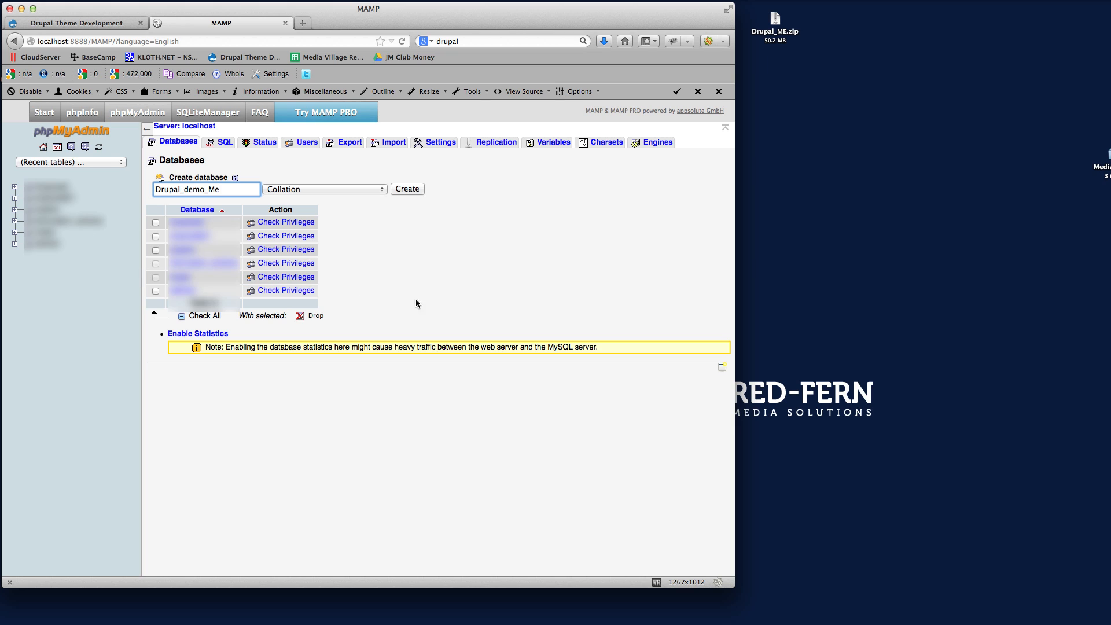
key("Return")
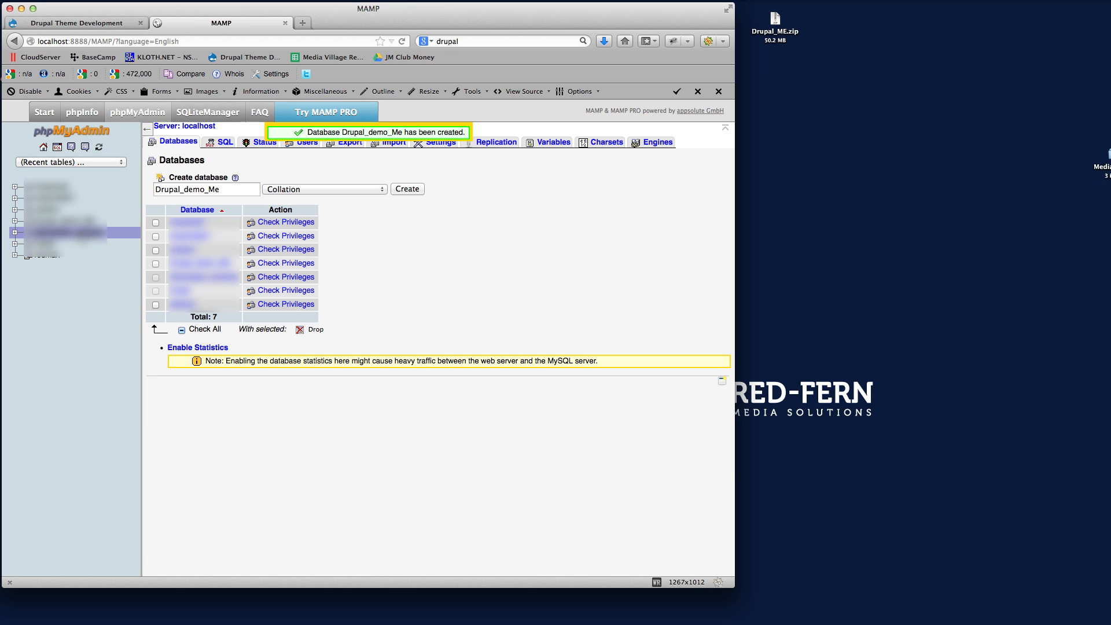
left_click(58, 221)
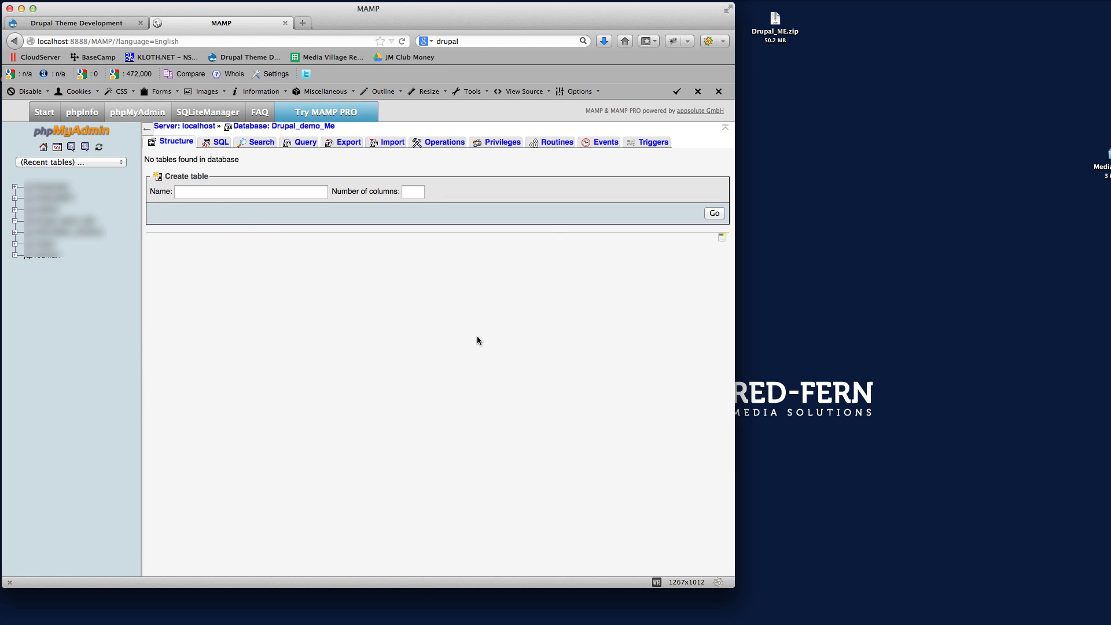
Extract Drupal_ME.zip on the desktop and open the resulting folder in an enlarged window beside the browser.
left_click(883, 176)
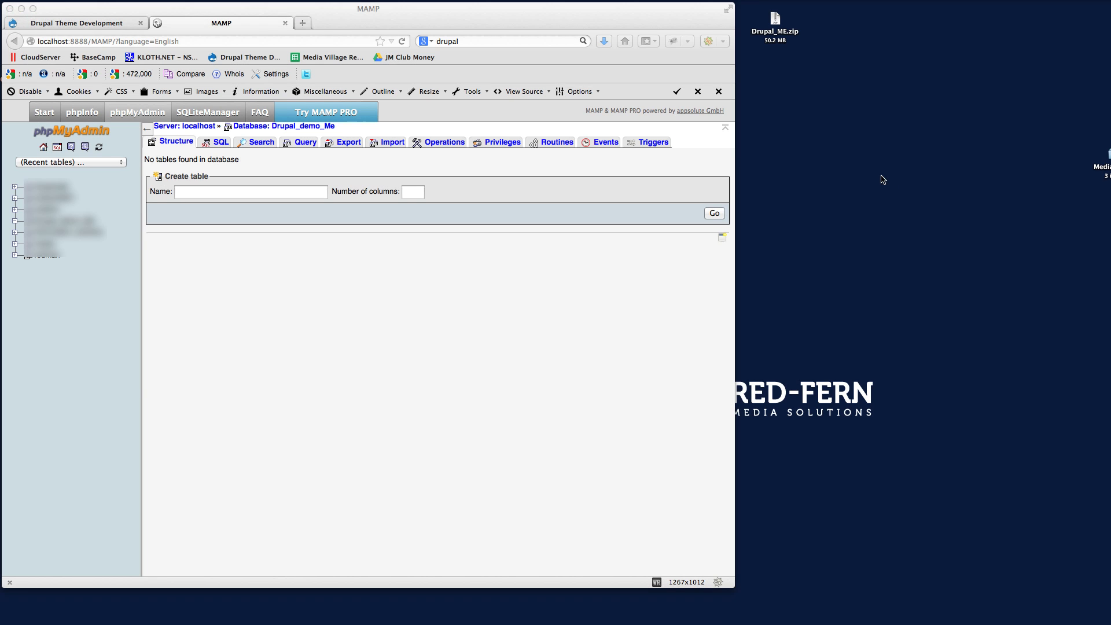
left_click(776, 23)
double_click(775, 23)
double_click(786, 28)
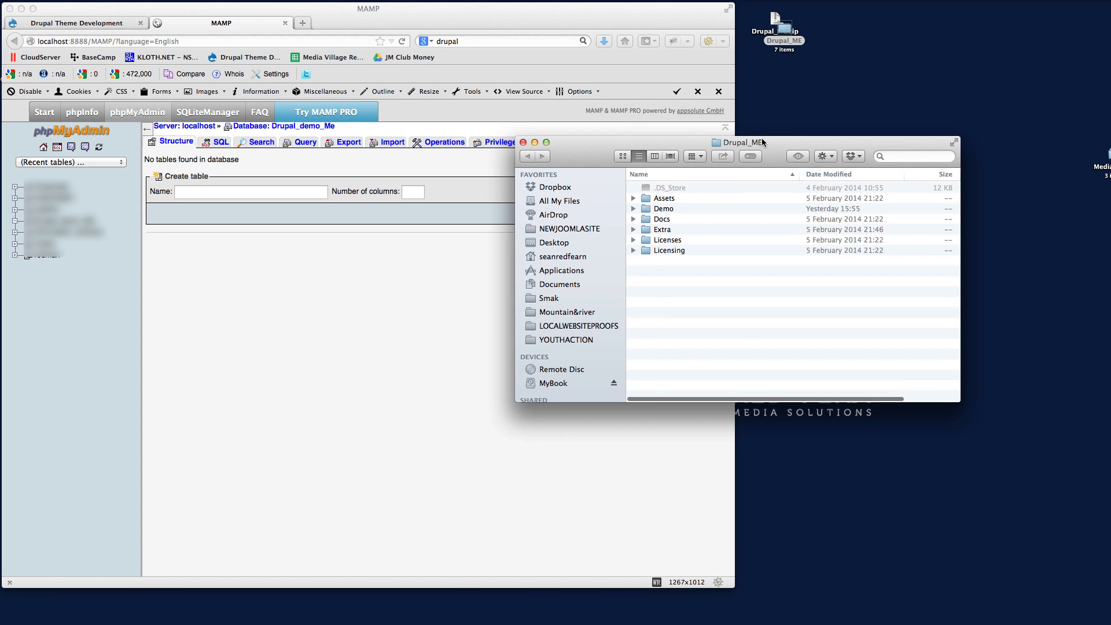
left_click_drag(791, 136, 987, 10)
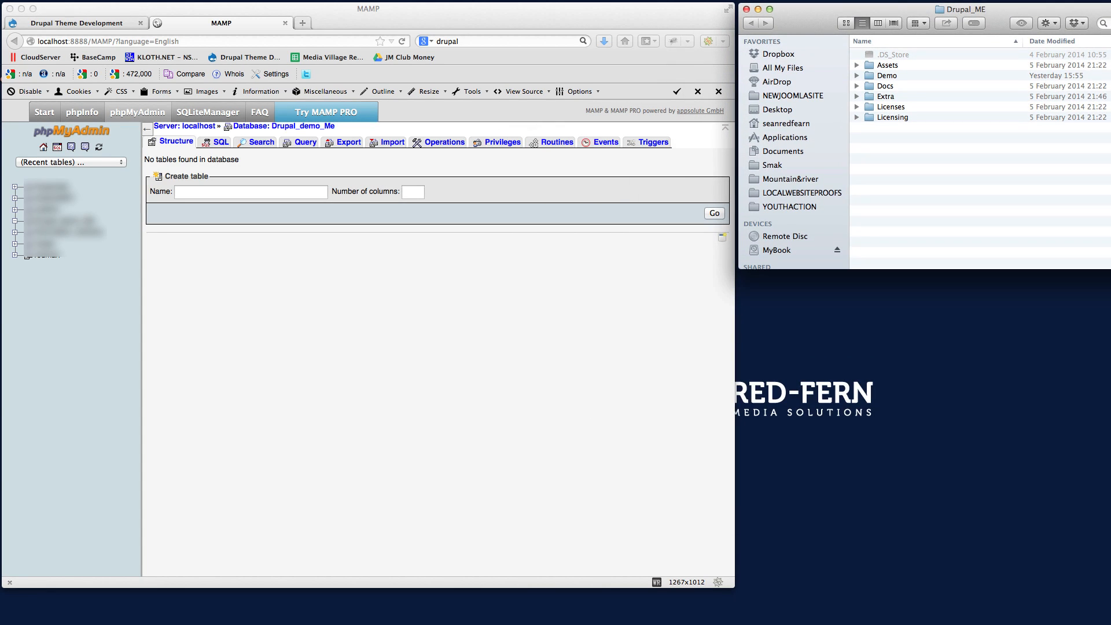
left_click_drag(1110, 269, 1105, 370)
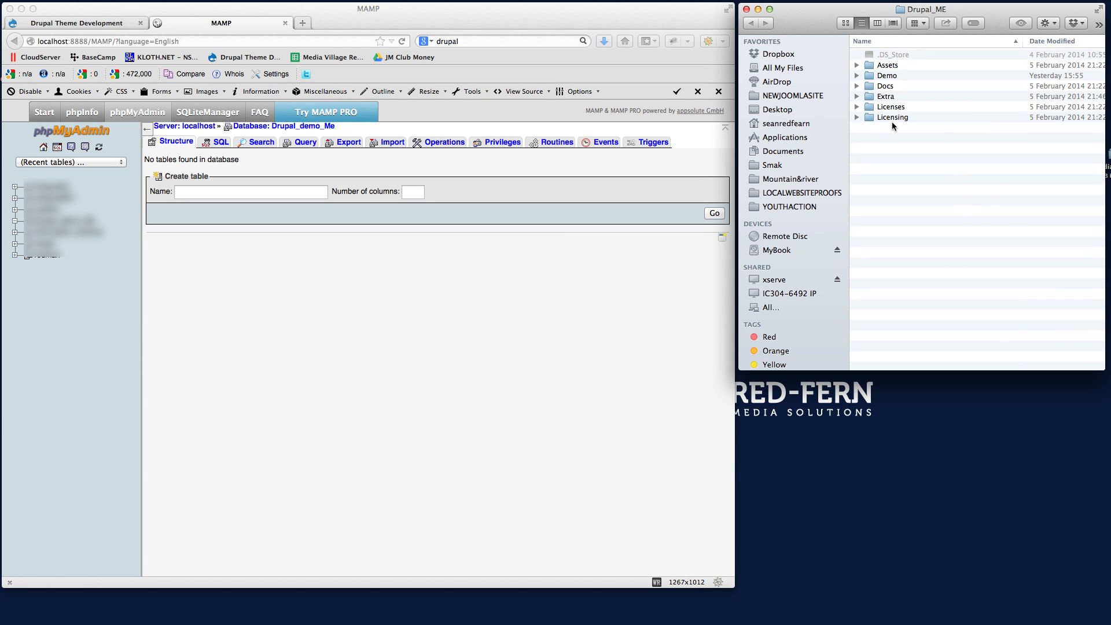
Import database.zip from the package's Extra folder into the Drupal_demo_Me database.
left_click(856, 96)
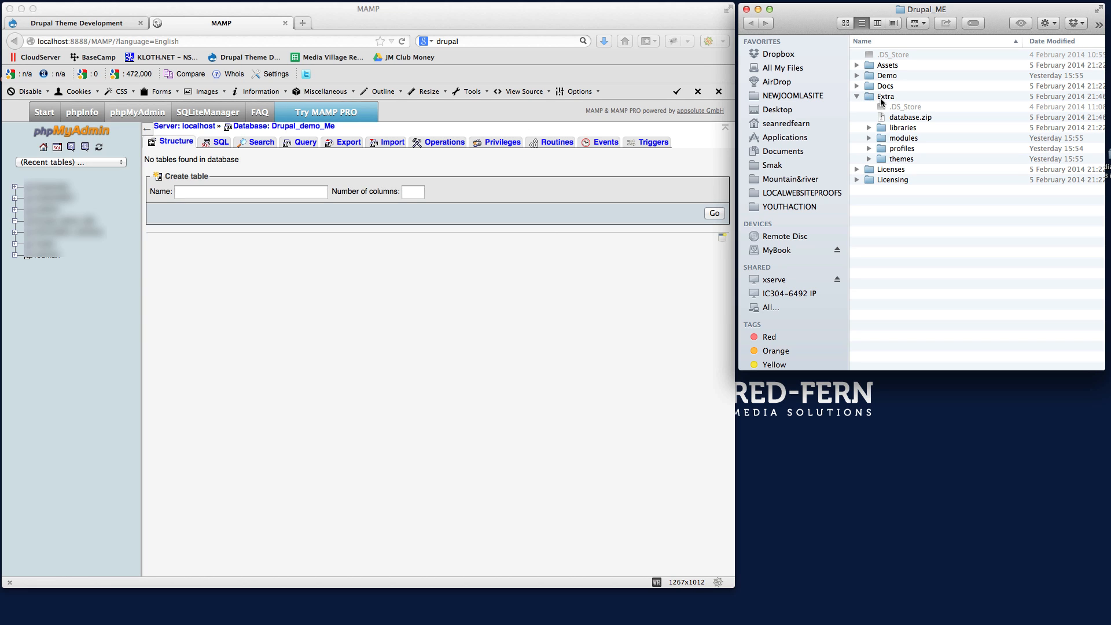
left_click(912, 119)
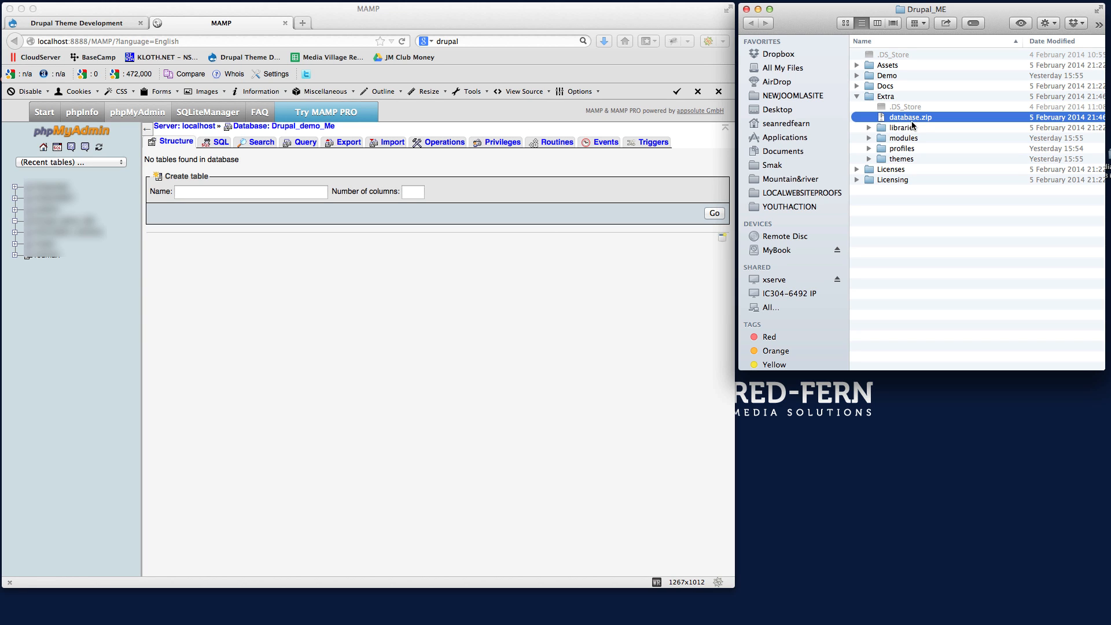
mouse_move(906, 118)
left_mouse_down()
mouse_move(903, 129)
mouse_move(416, 298)
mouse_move(891, 146)
mouse_move(904, 117)
left_mouse_up()
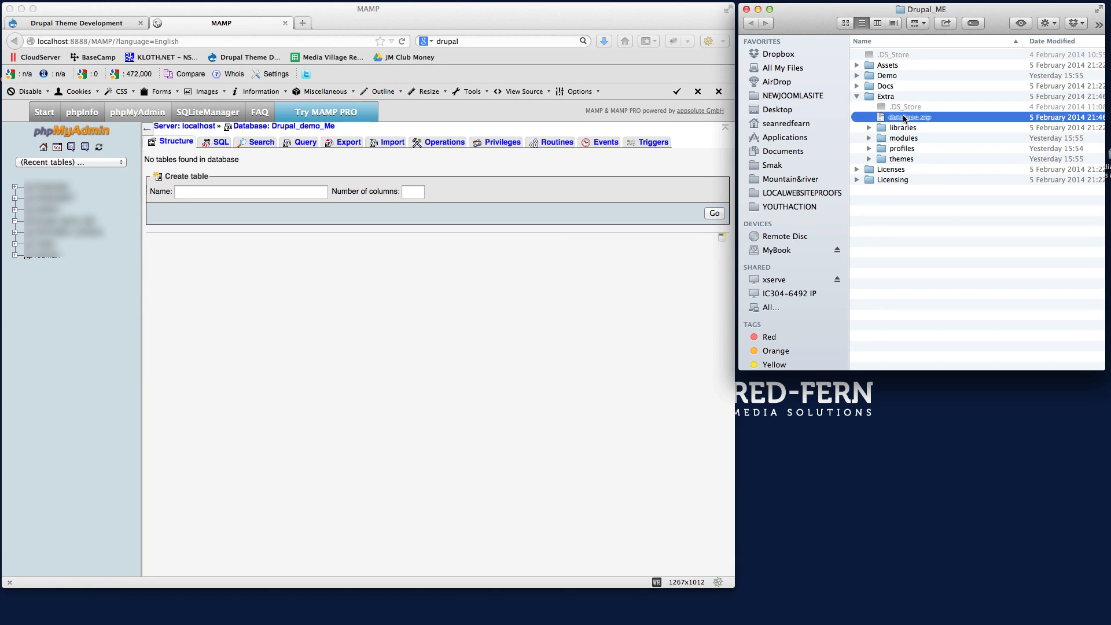
left_click(373, 355)
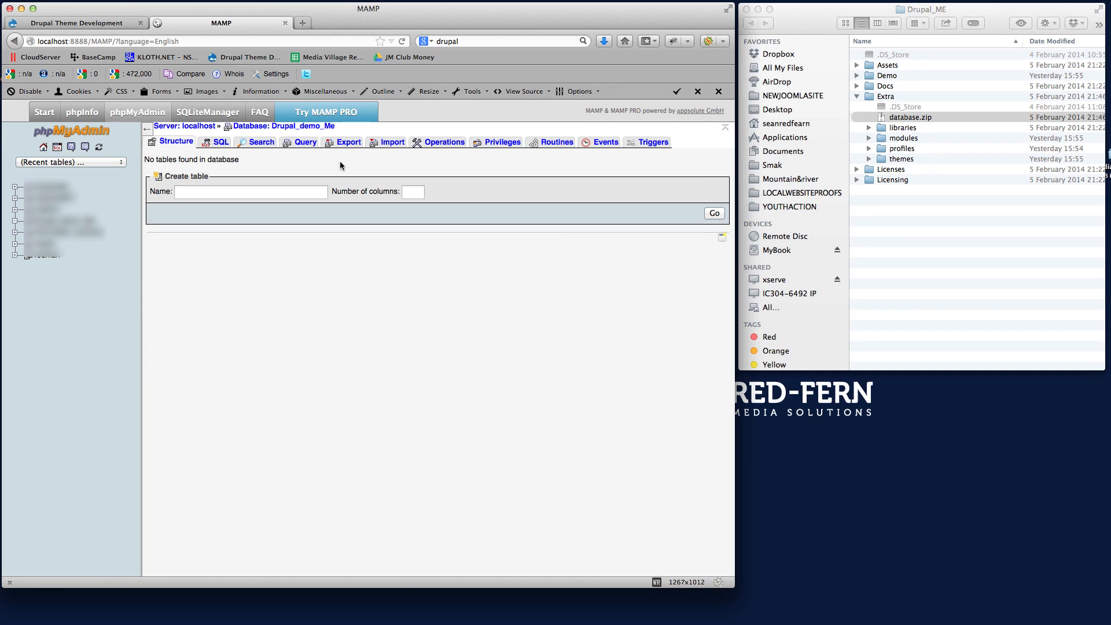
left_click(390, 144)
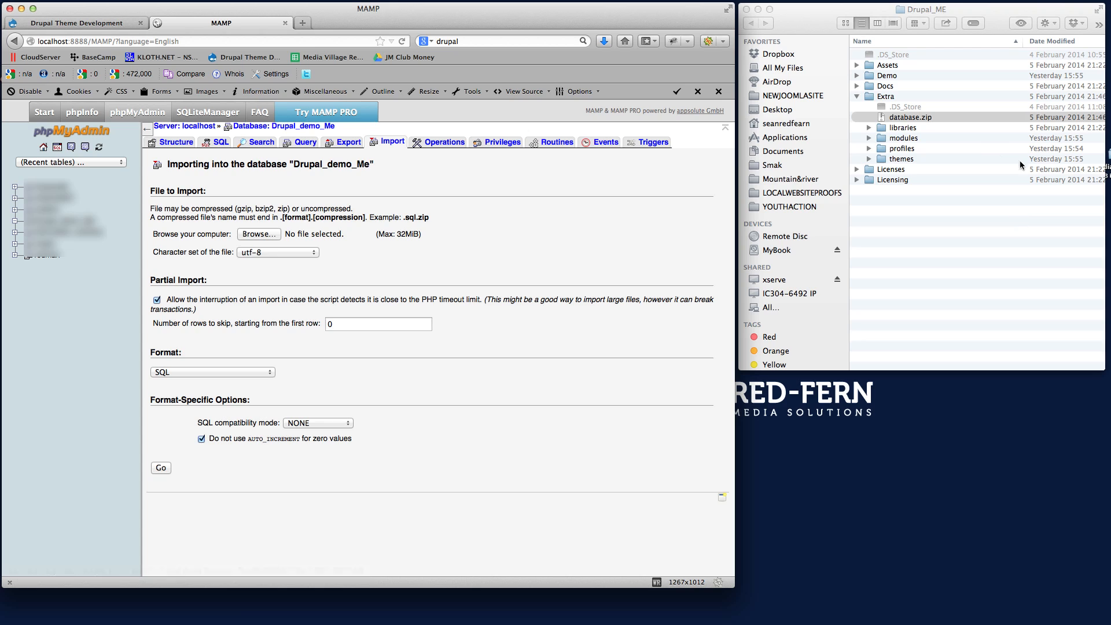
left_click_drag(907, 120, 314, 236)
left_click(162, 469)
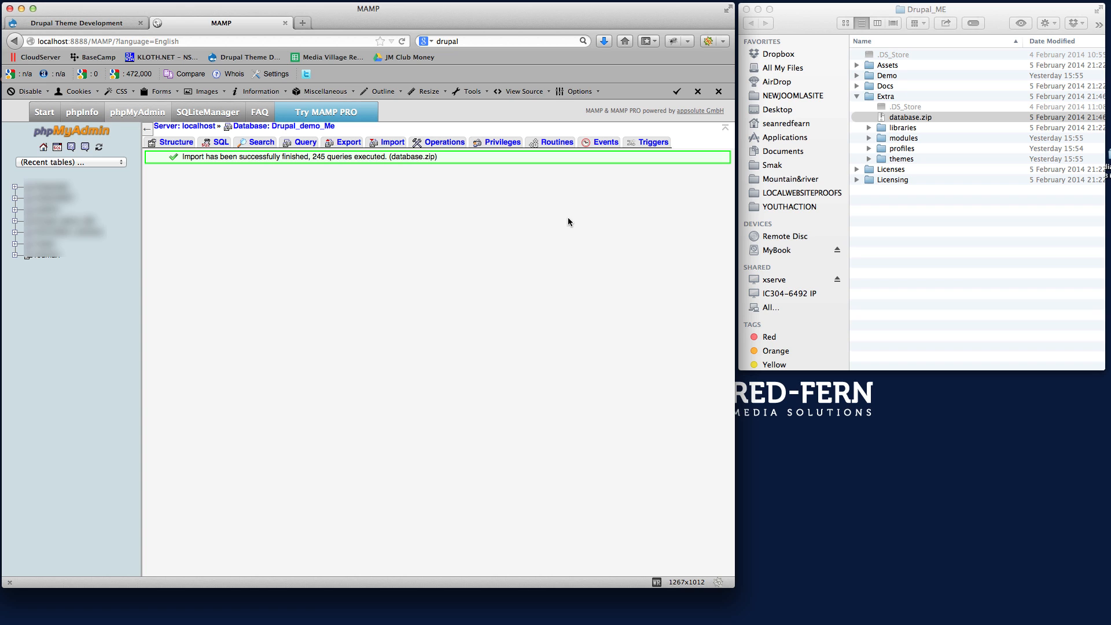
Open the Demo folder of the extracted Drupal_ME package in Finder.
left_click(949, 260)
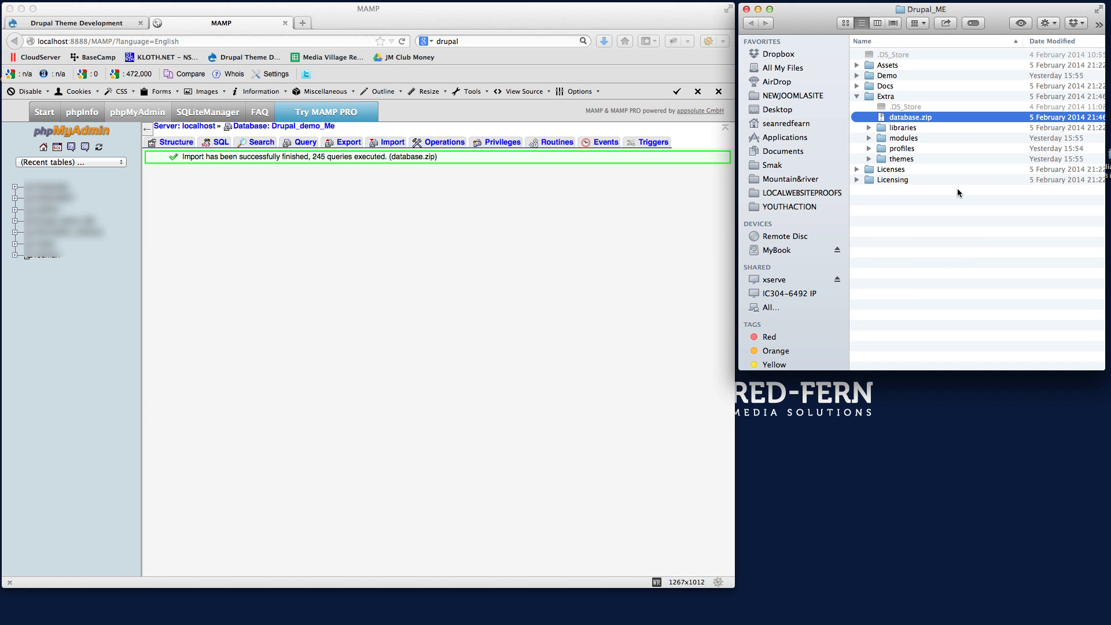
left_click(867, 77)
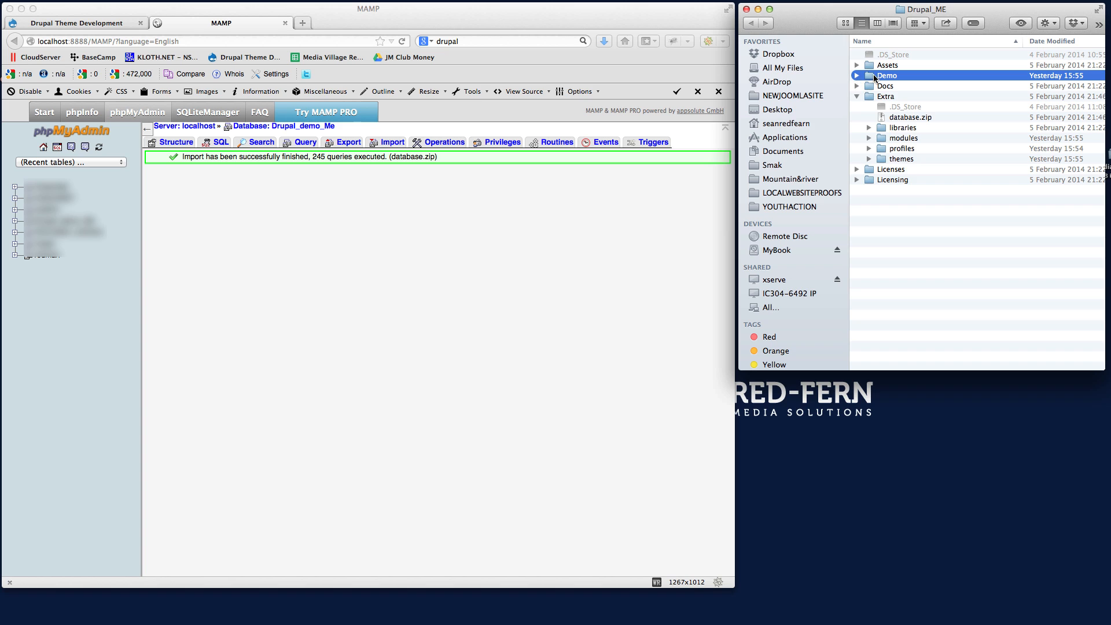
double_click(875, 78)
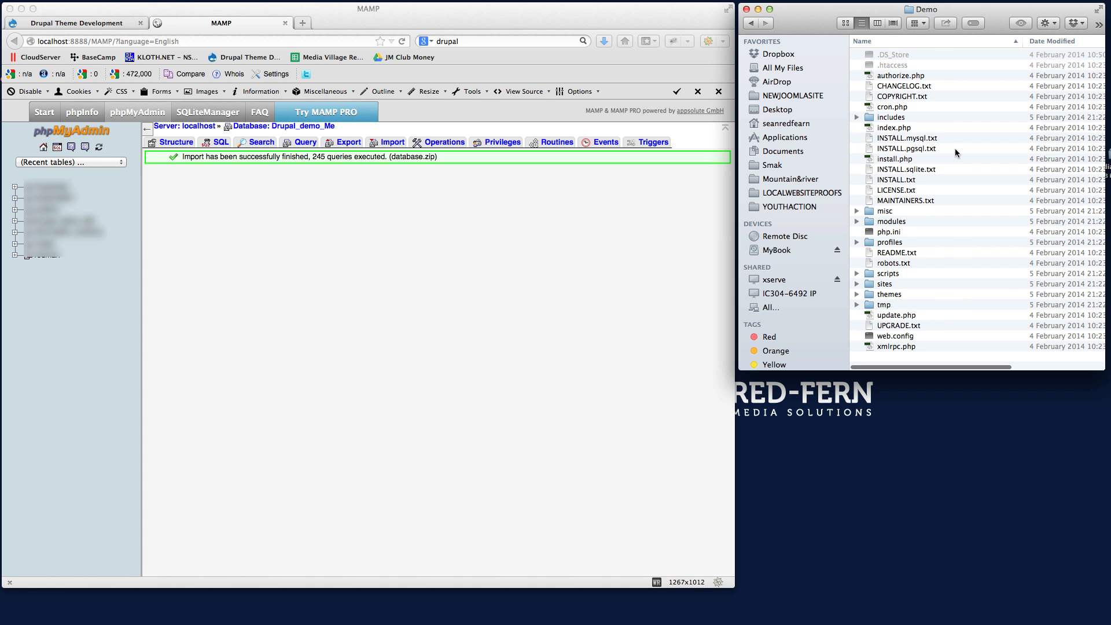
left_click(910, 456)
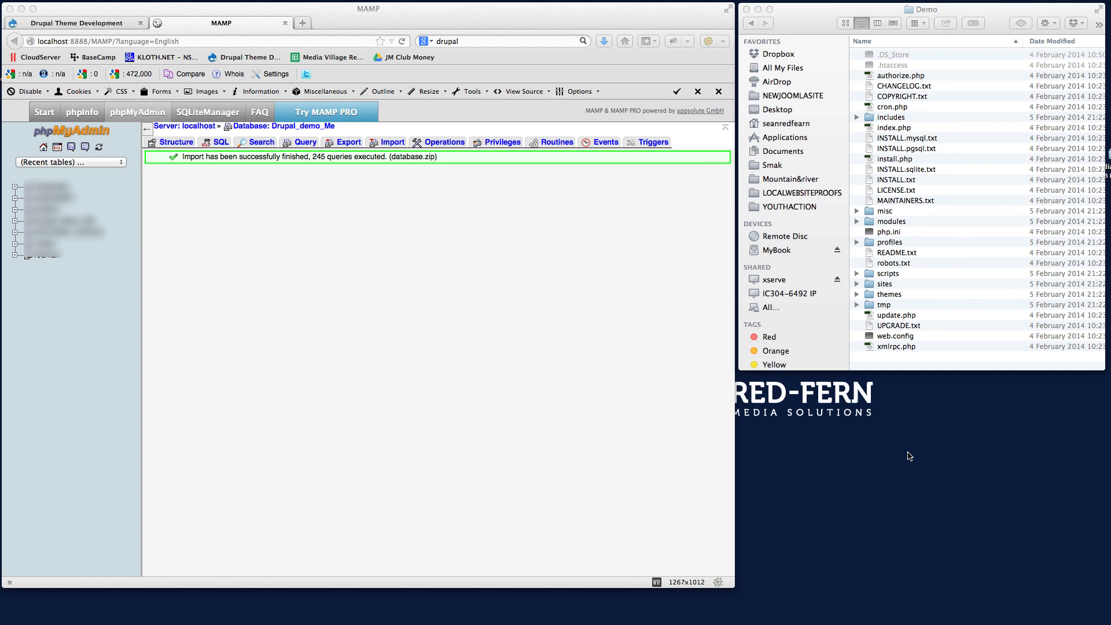
left_click(448, 371)
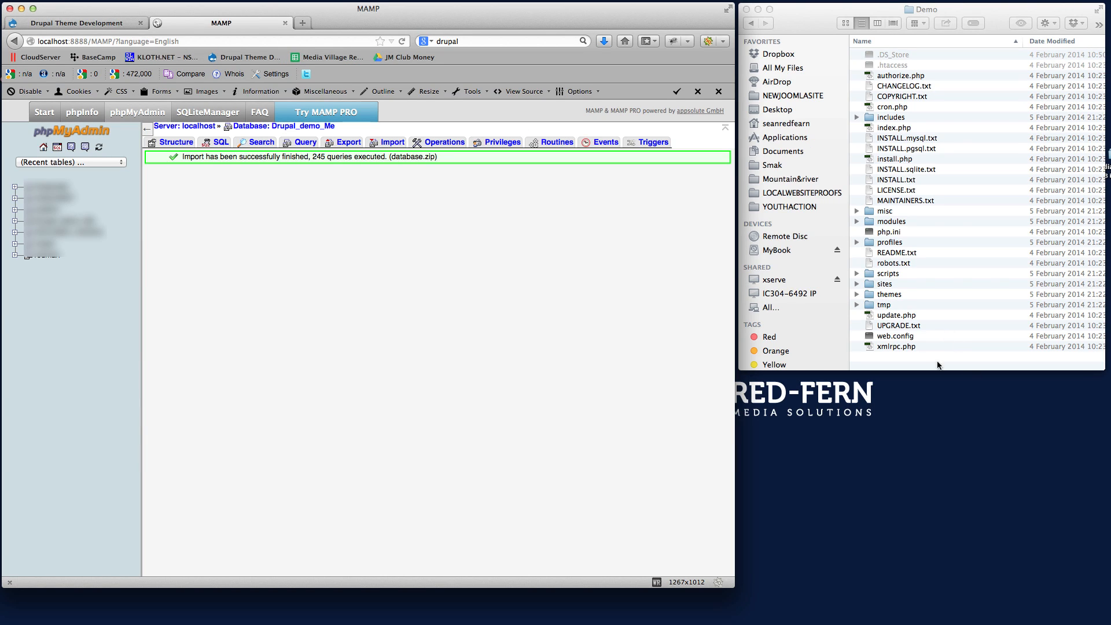
left_click(819, 15)
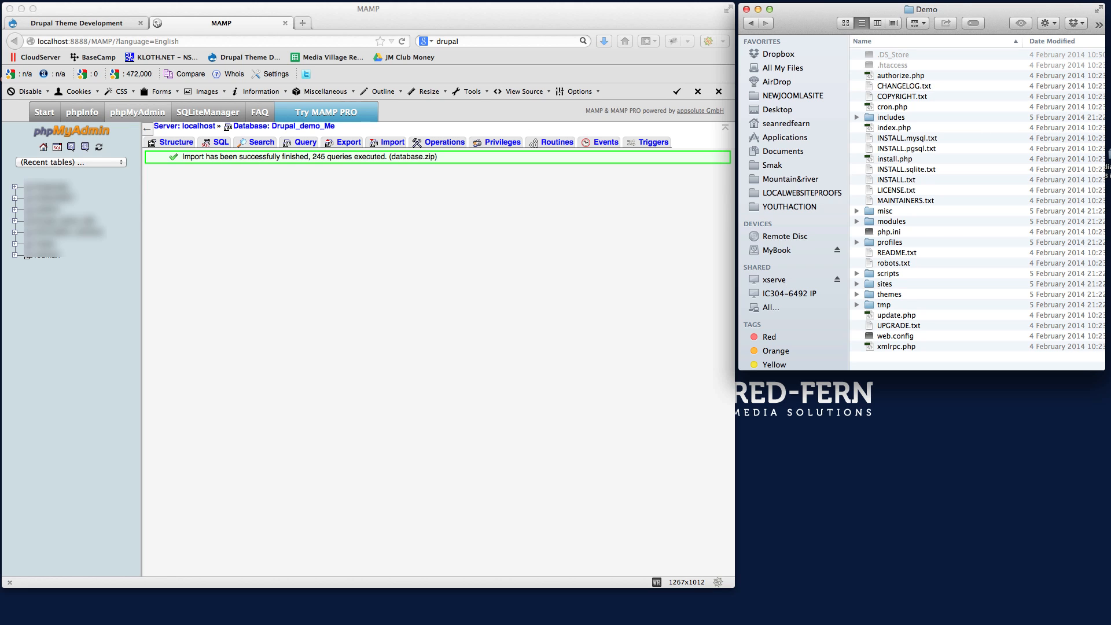
Open a second Finder window below the Demo window and show the Drupal_me folder inside LOCALWEBSITEPROOFS.
double_click(1108, 46)
left_click_drag(843, 80, 828, 391)
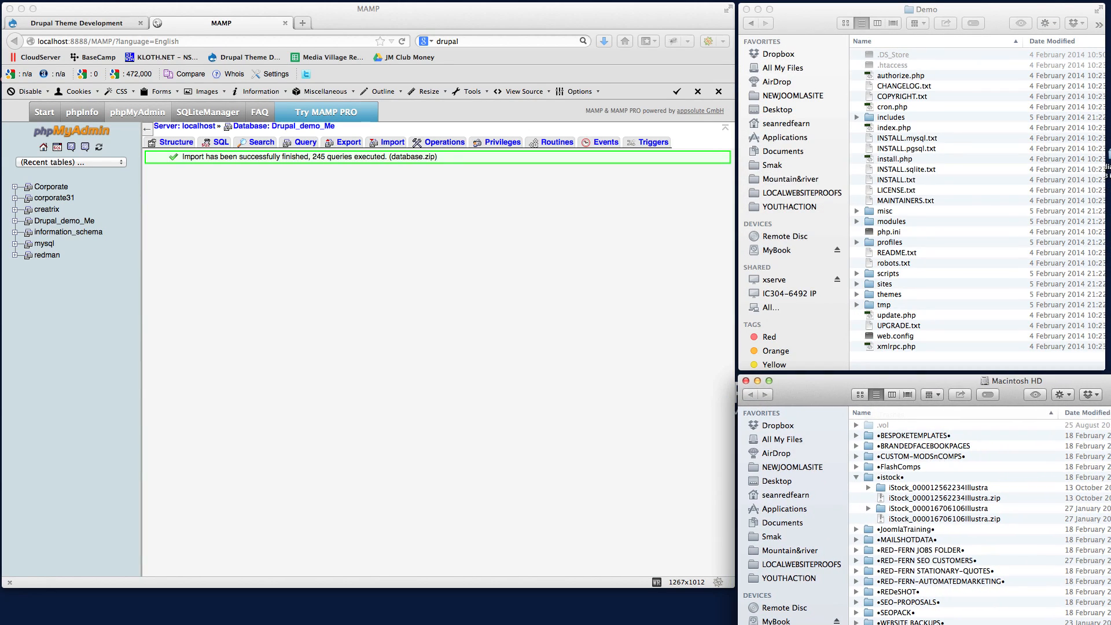
left_click_drag(1110, 624, 1102, 613)
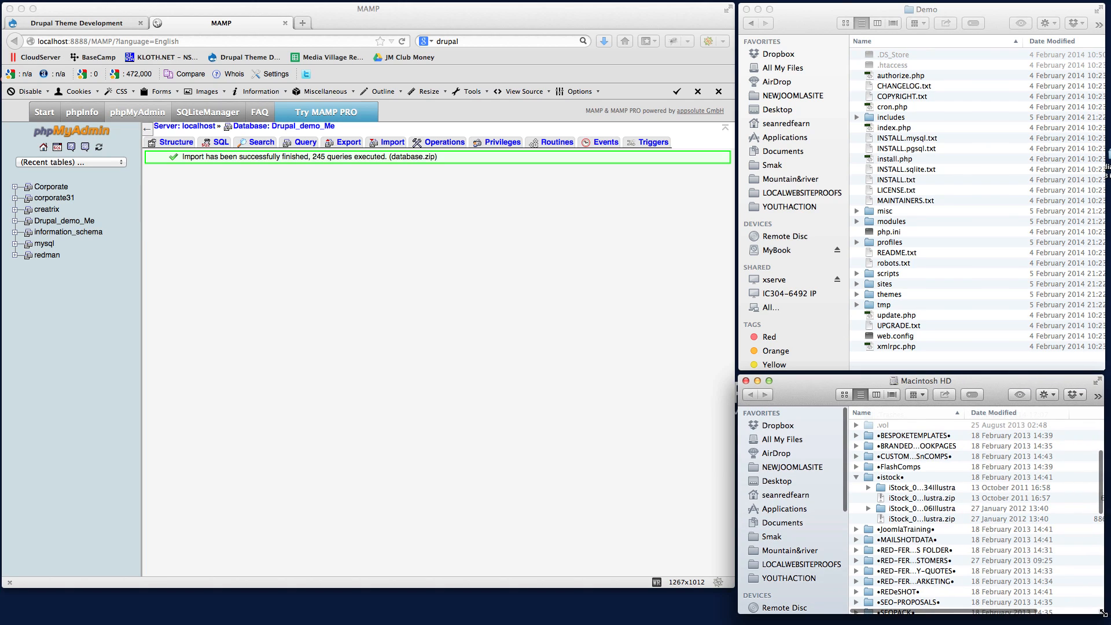
left_click(798, 564)
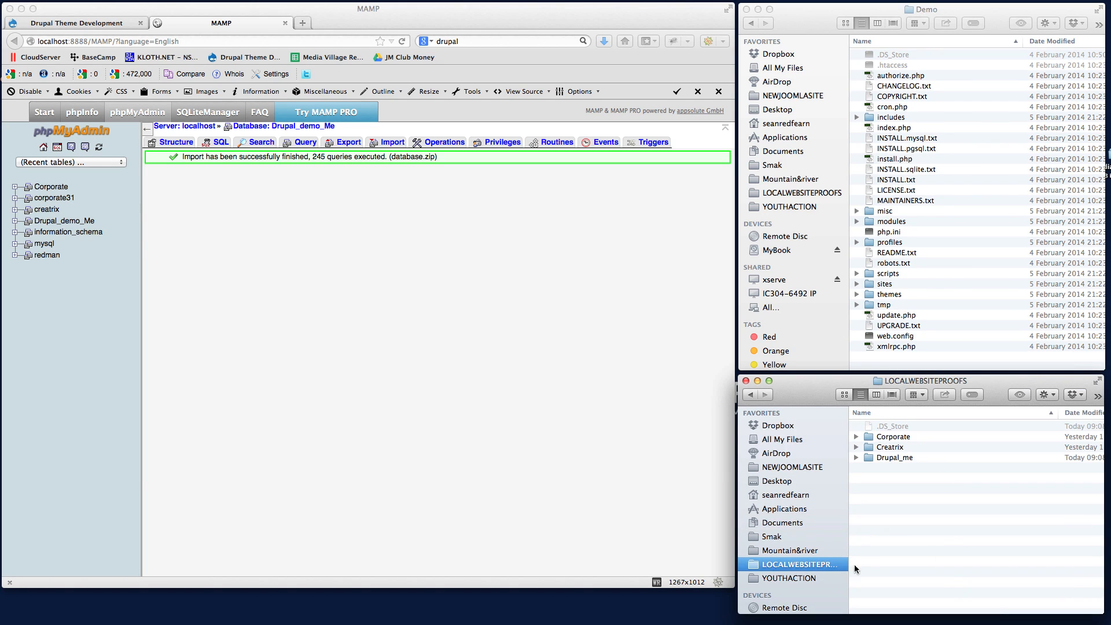
left_click(870, 458)
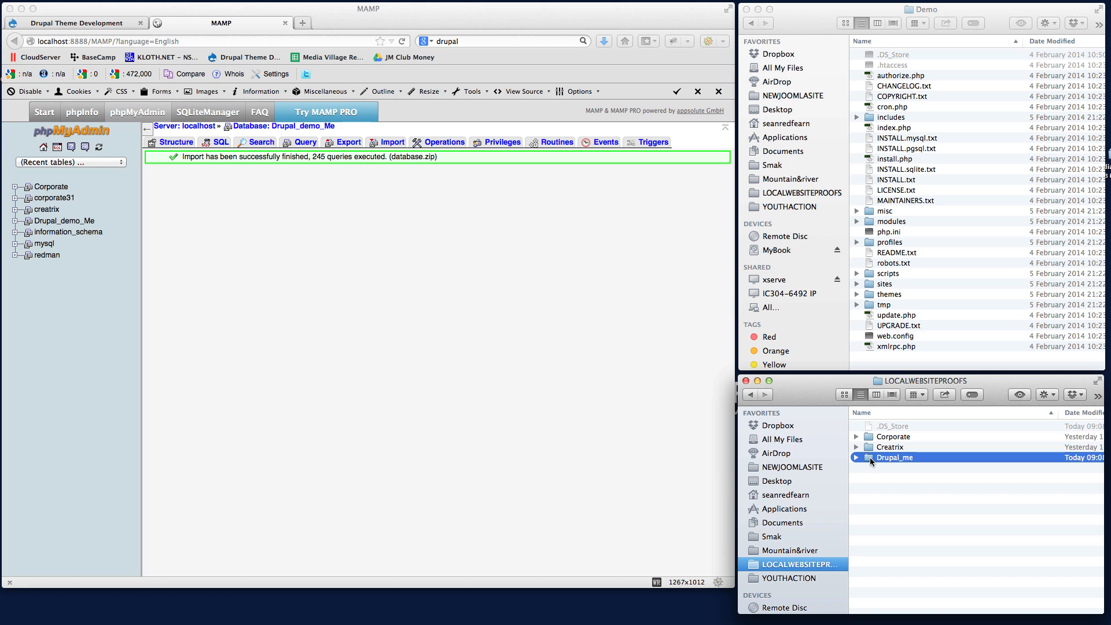
double_click(869, 457)
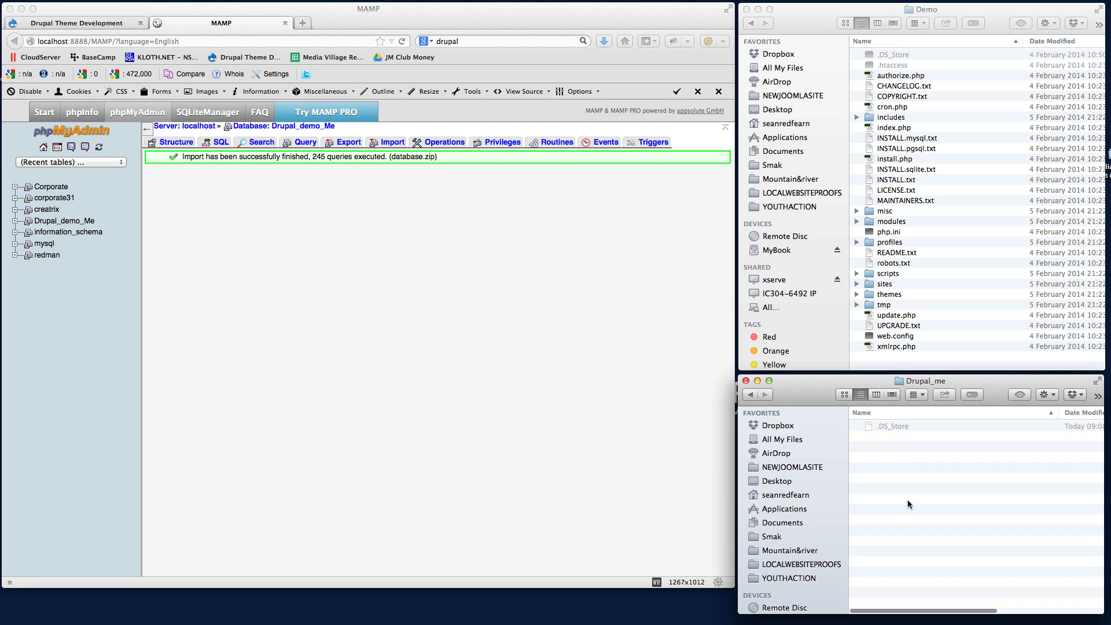
Copy all Demo files and folders from .htaccess through xmlrpc.php into the Drupal_me folder.
left_click(991, 263)
left_click(884, 66)
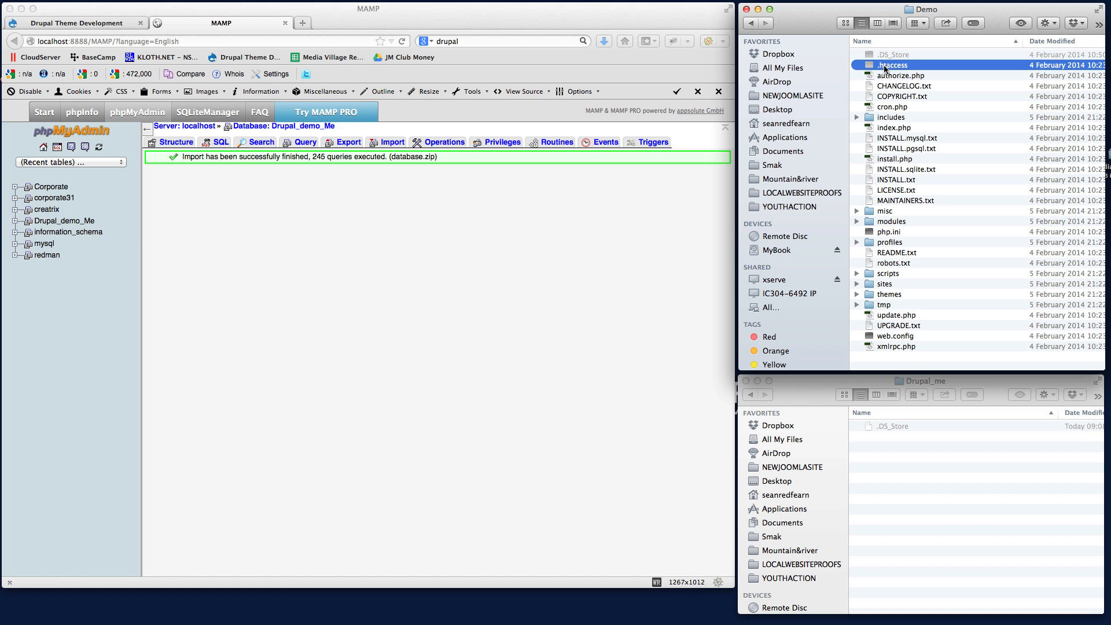
left_click(751, 23)
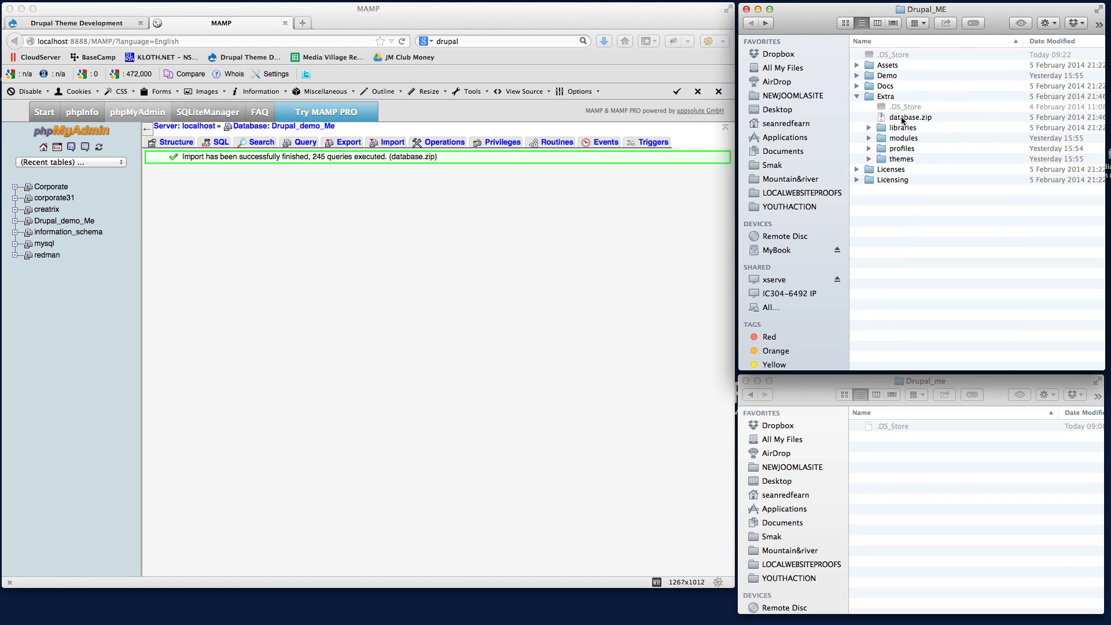
double_click(871, 75)
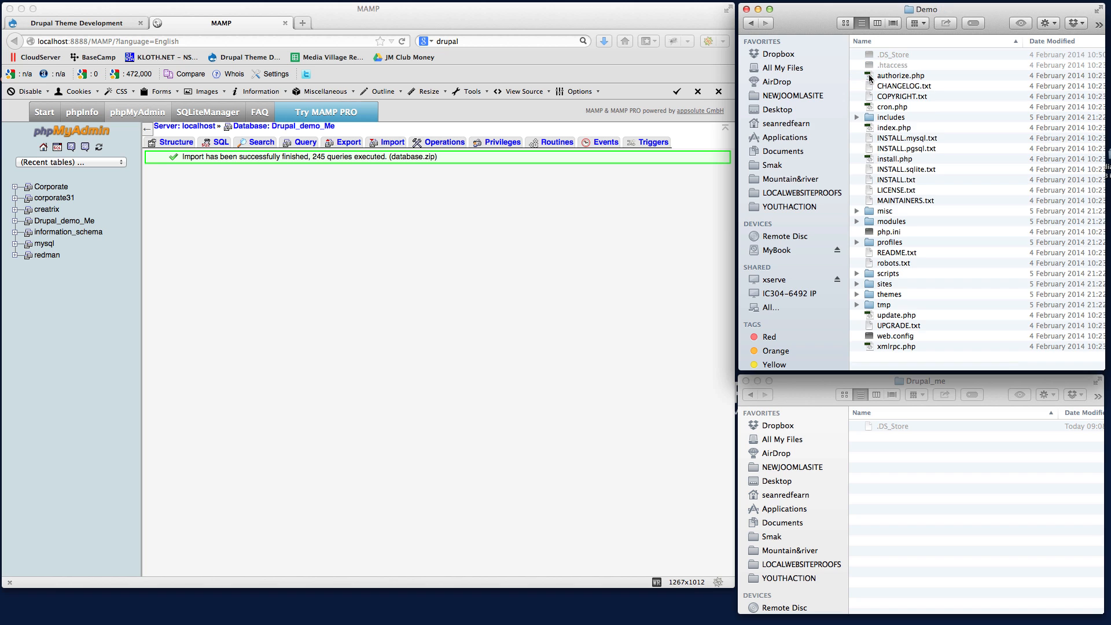
left_click(900, 75)
left_click(891, 66)
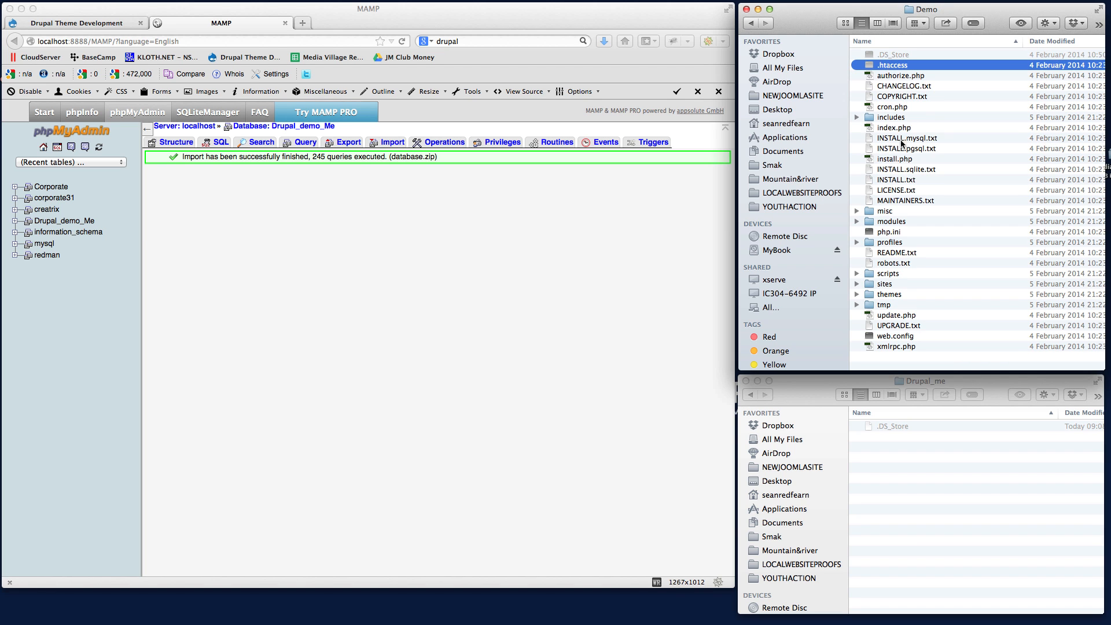
left_click(894, 346, "shift")
left_click_drag(883, 347, 901, 512)
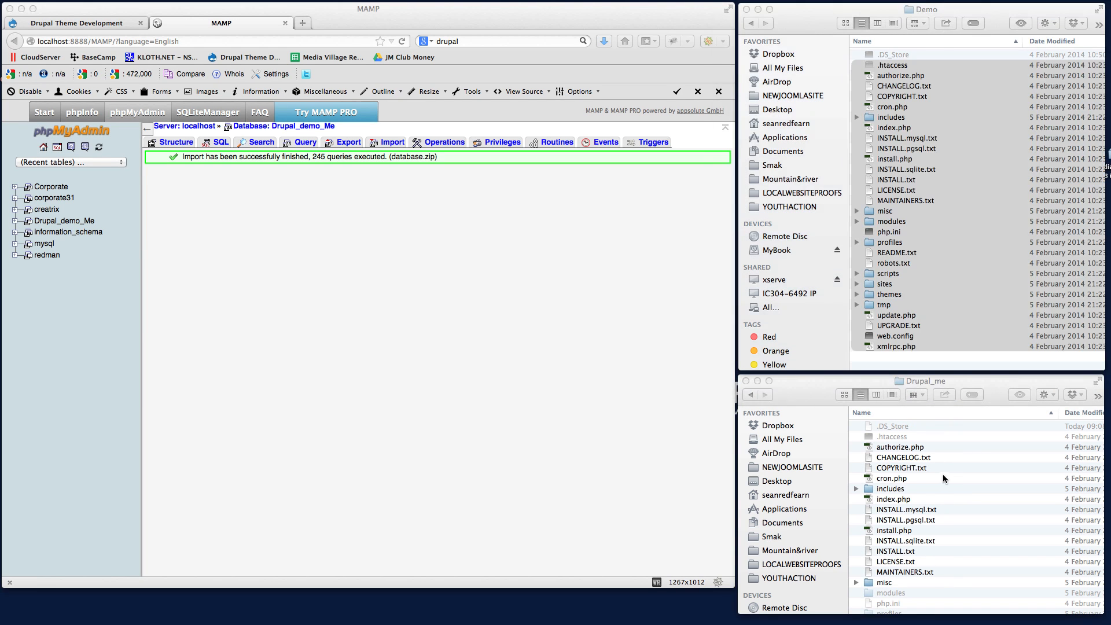
left_click(798, 391)
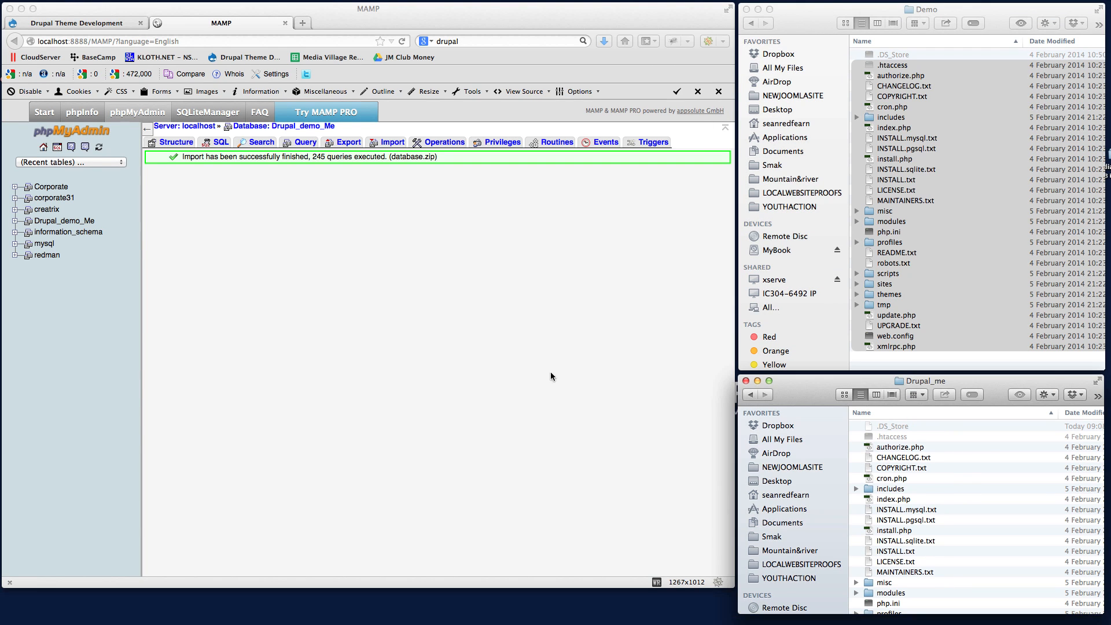
Copy the localhost:8888/ part of the MAMP page address into a new browser tab.
left_click(611, 359)
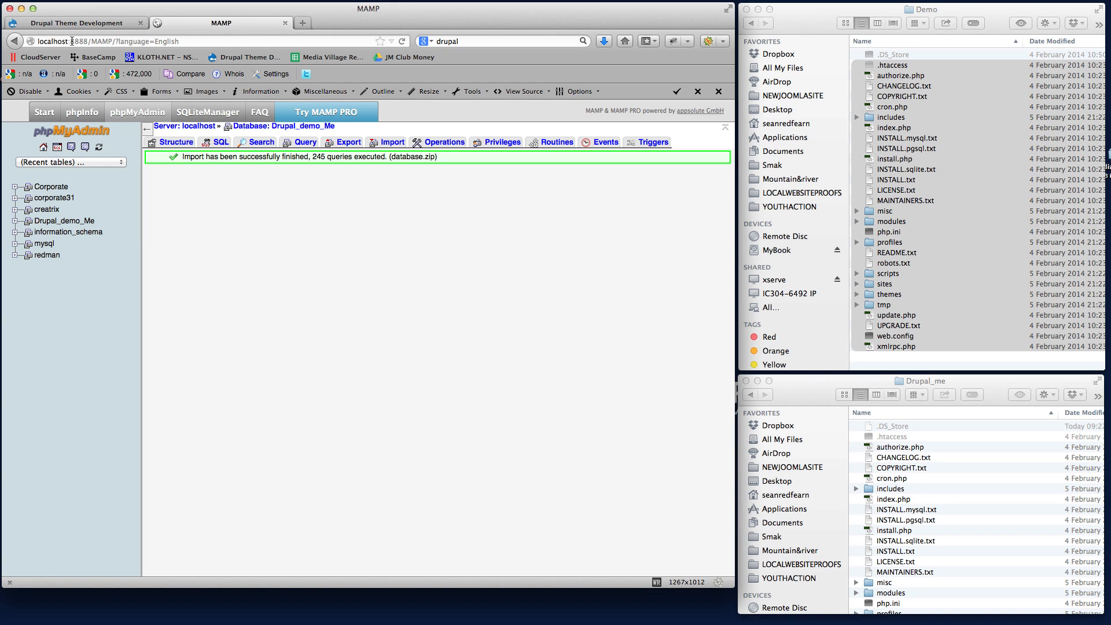
left_click(102, 43)
left_click(92, 42)
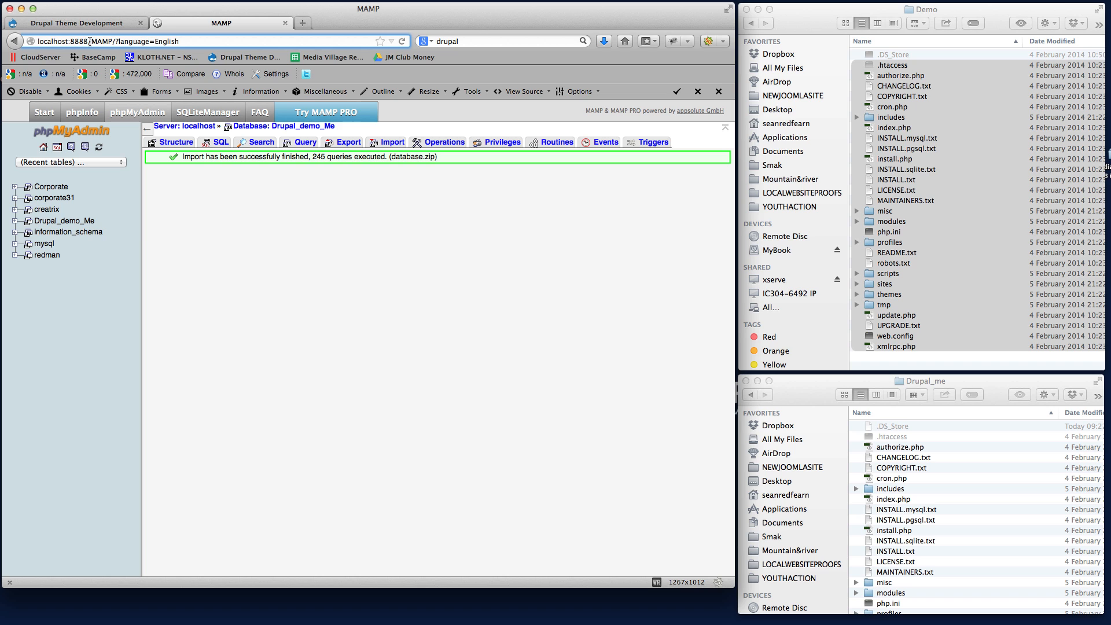
left_click_drag(91, 41, 27, 44)
key("super+c")
left_click(302, 22)
key("super+v")
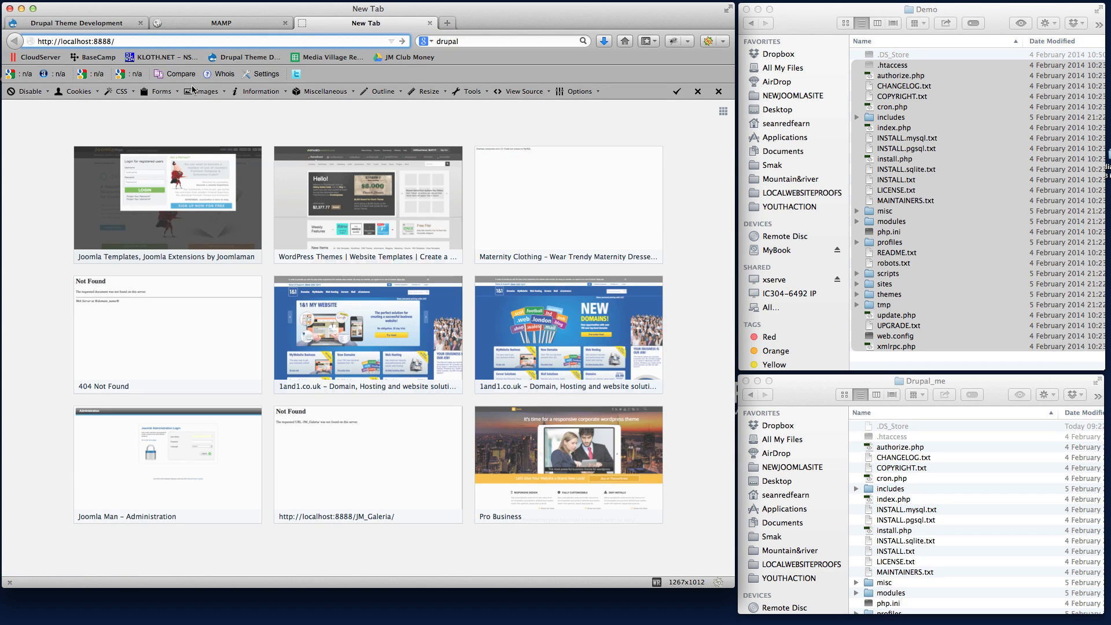
Complete the new tab's address with the site folder name Drupal_me and try to load the site.
left_click(1013, 482)
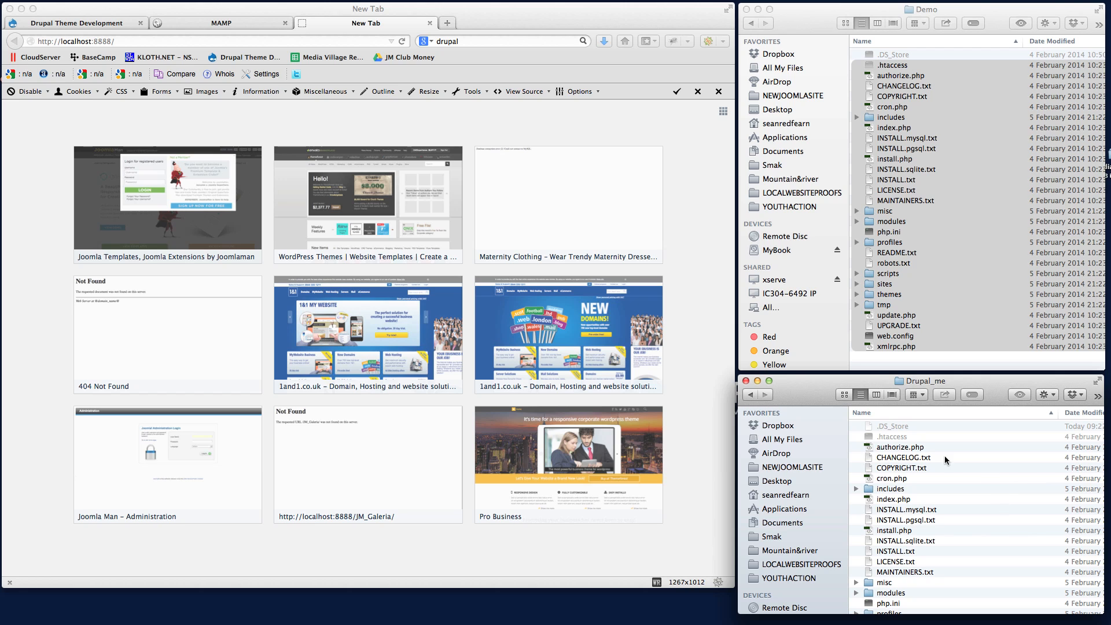
left_click(144, 41)
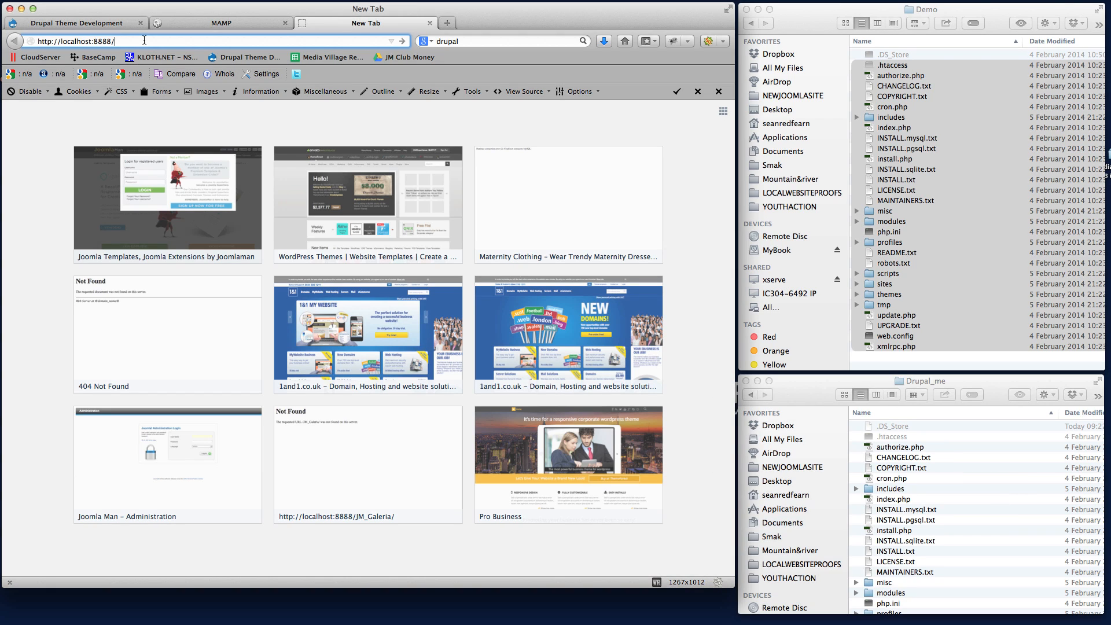
type("Drupal")
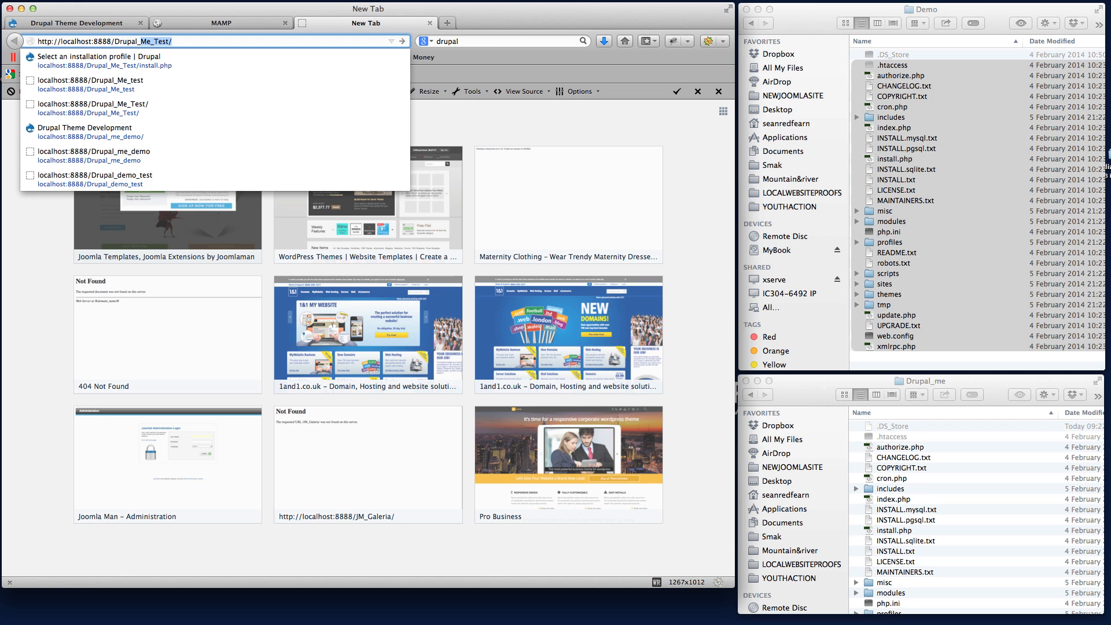
type("_me")
key("Return")
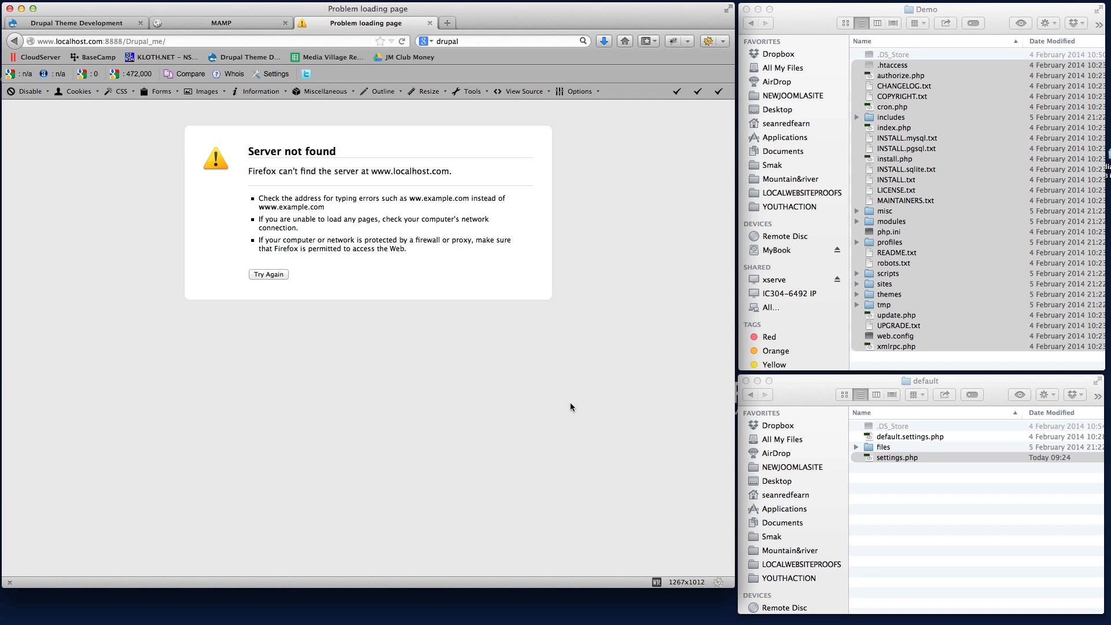
Go back from the default folder to the LOCALWEBSITEPROOFS folder in Finder.
left_click(894, 490)
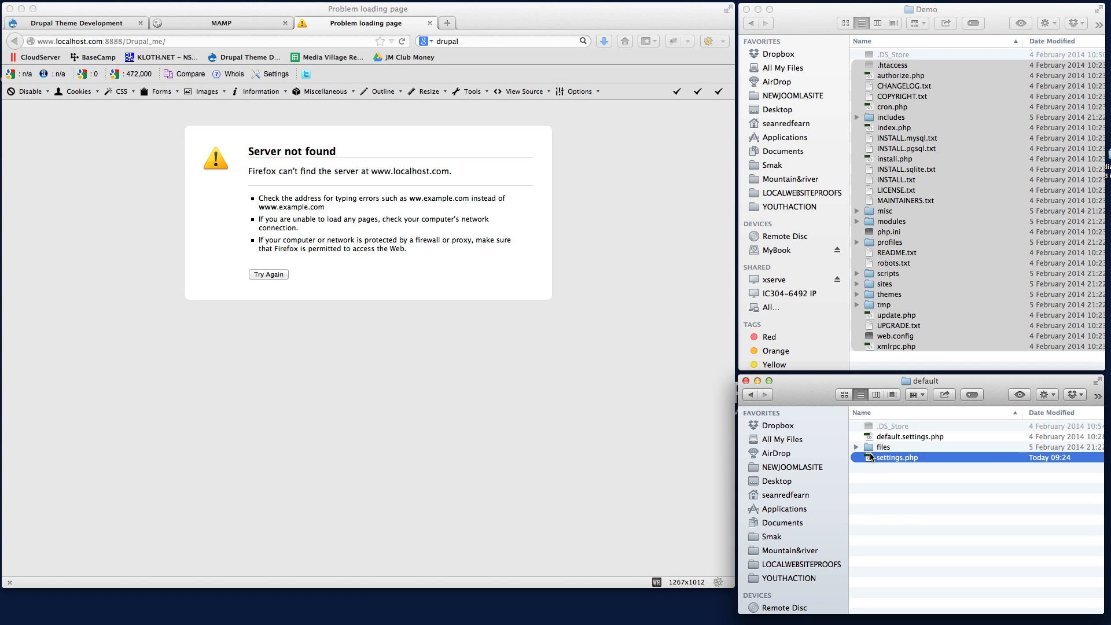
left_click(749, 394)
left_click(749, 394)
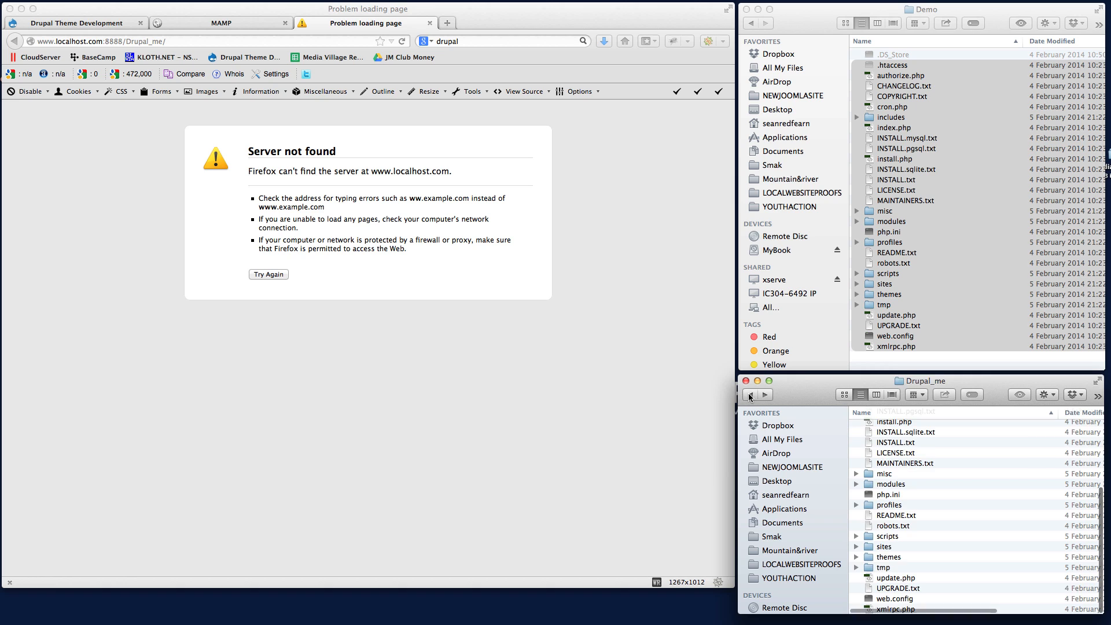
left_click(749, 394)
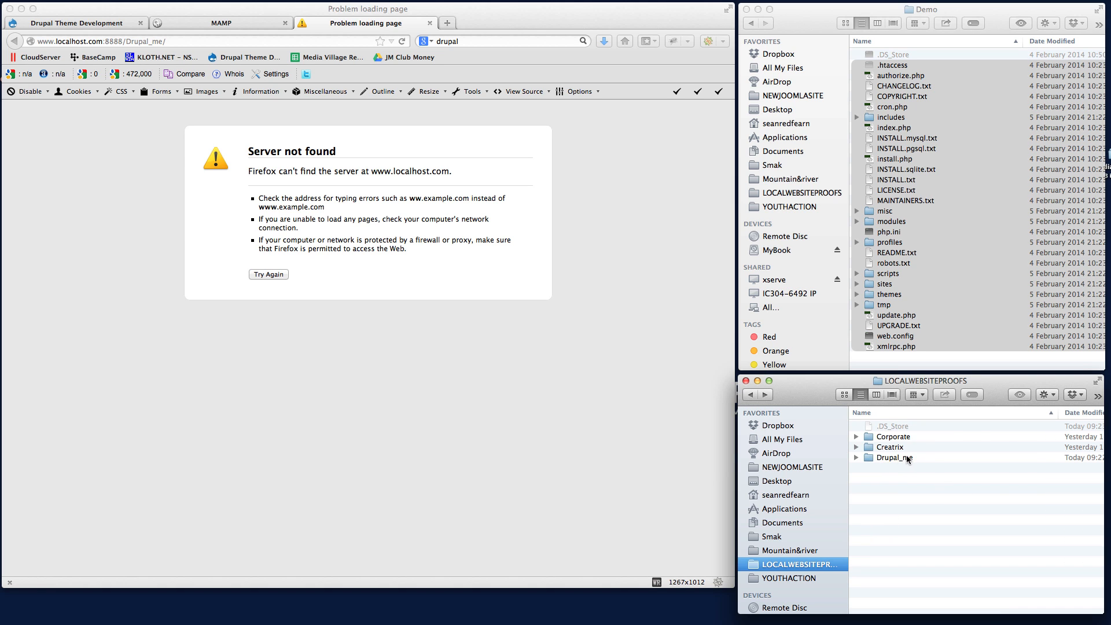
Open the default folder inside Drupal_me's sites folder and select settings.php.
double_click(867, 457)
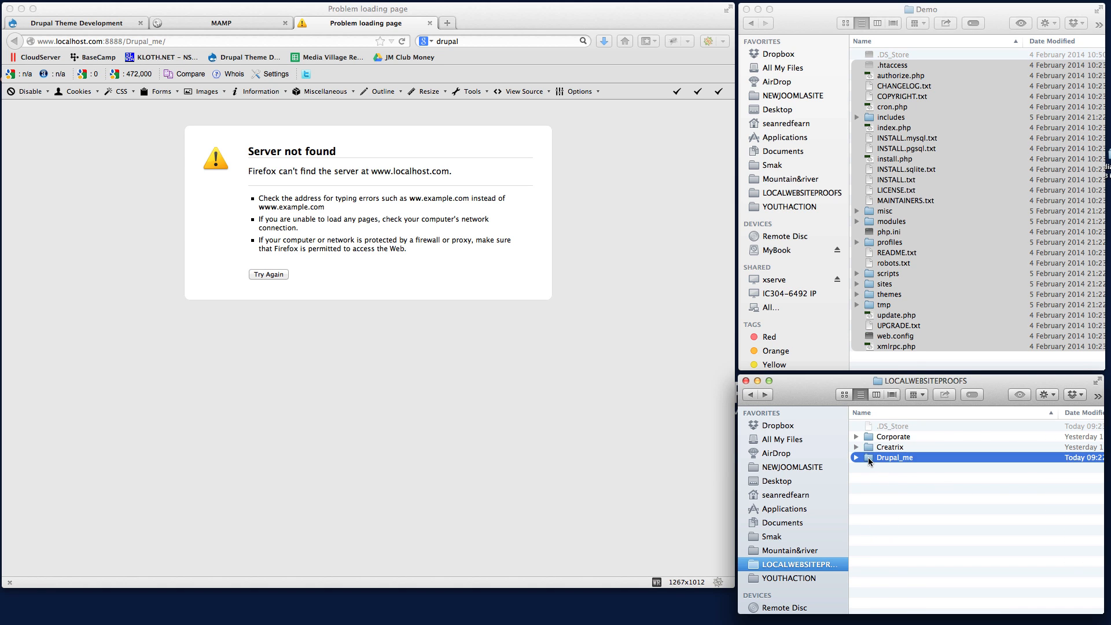
scroll(959, 480, "down", 5)
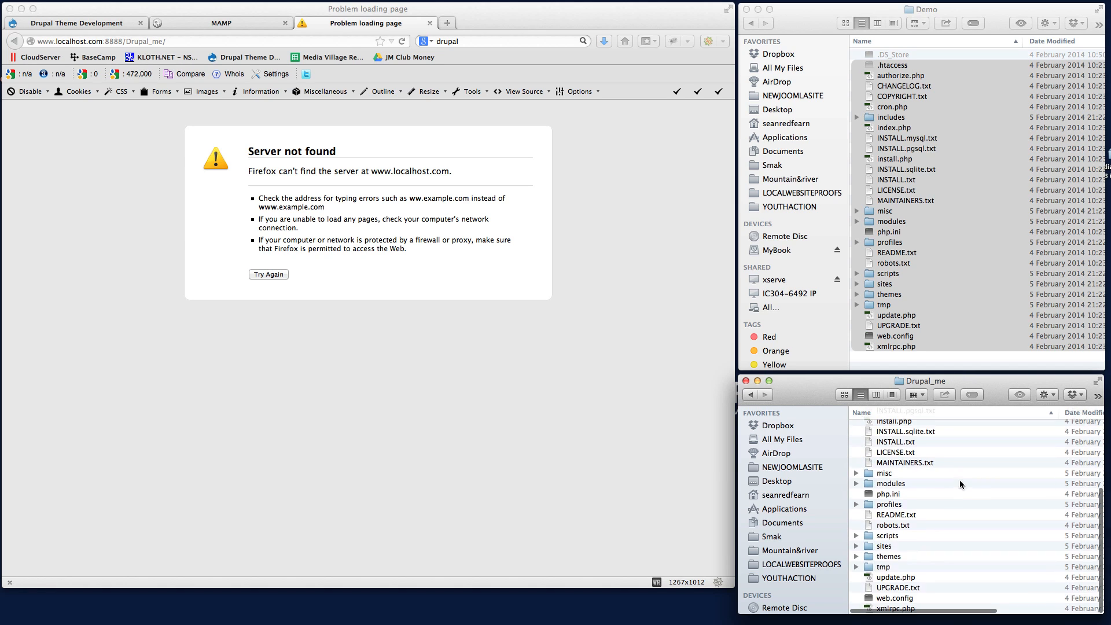
left_click(868, 546)
double_click(868, 546)
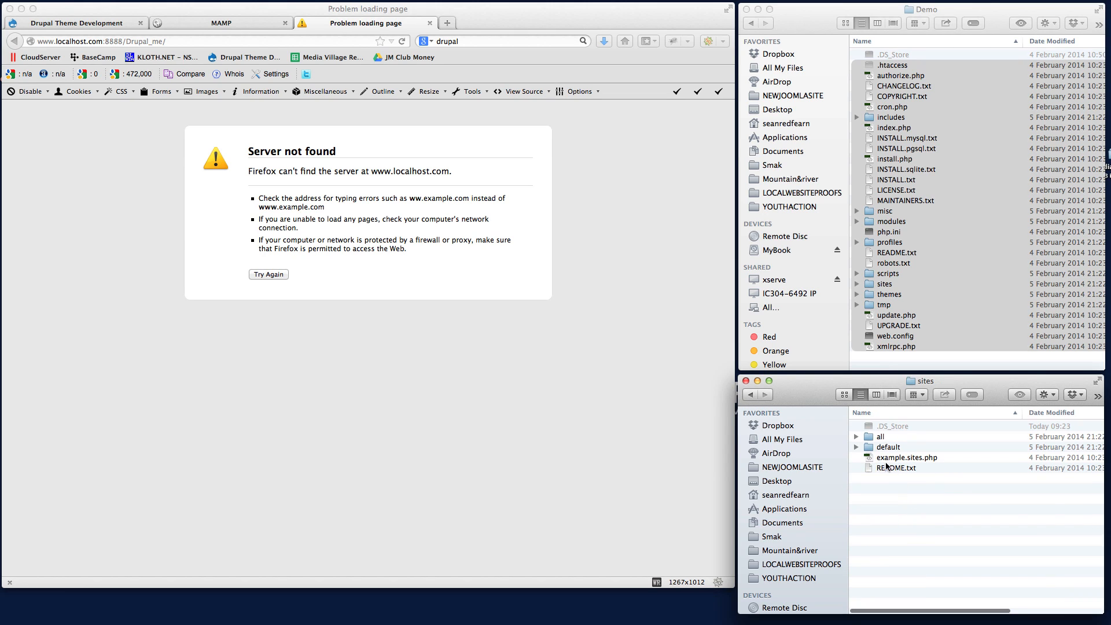
left_click(868, 447)
double_click(868, 447)
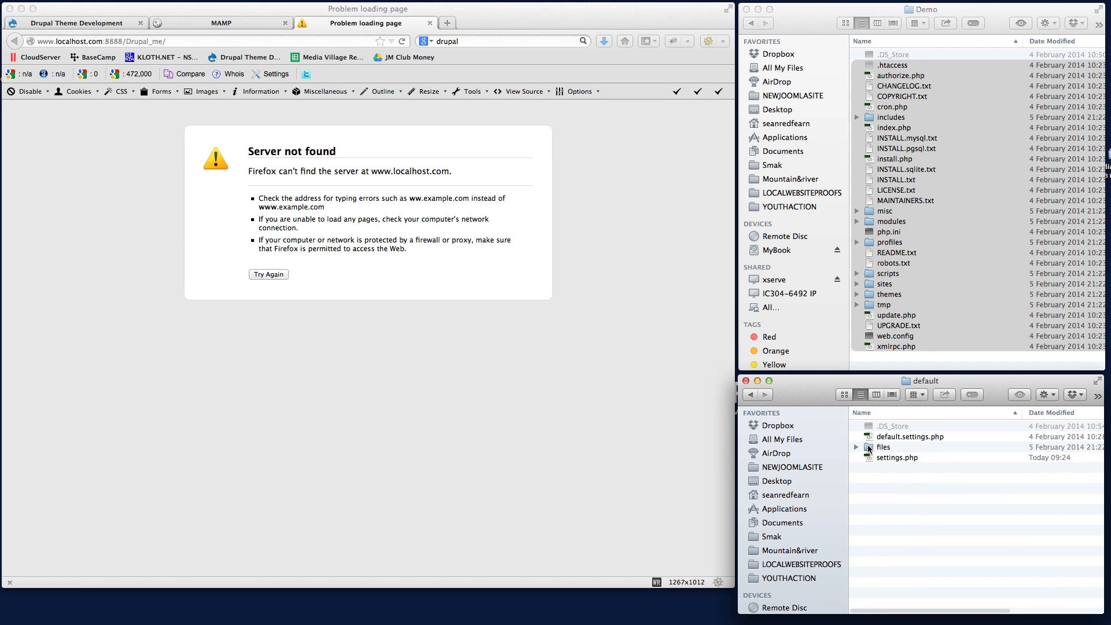
left_click(868, 459)
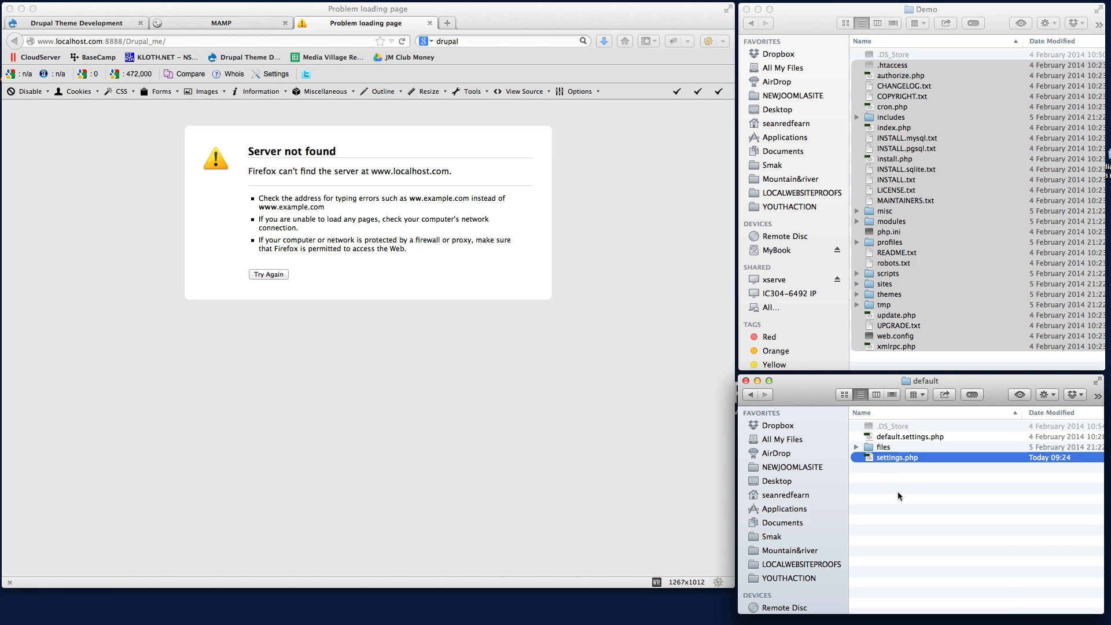
Open settings.php in Dreamweaver, fit the window on the screen and find the $databases array.
double_click(869, 457)
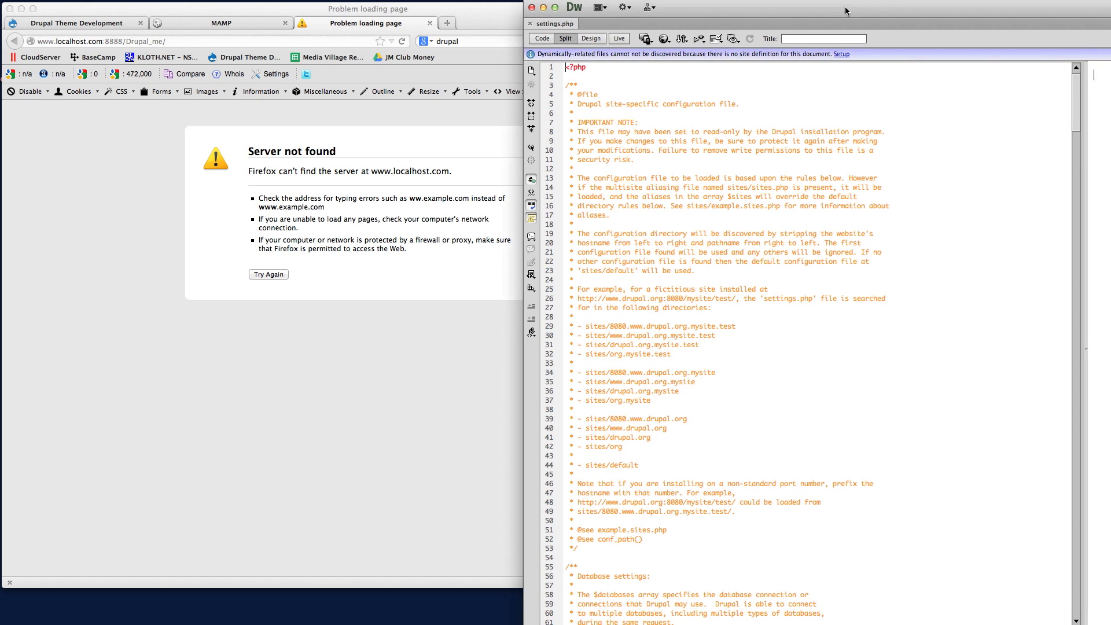
left_click_drag(844, 10, 672, 13)
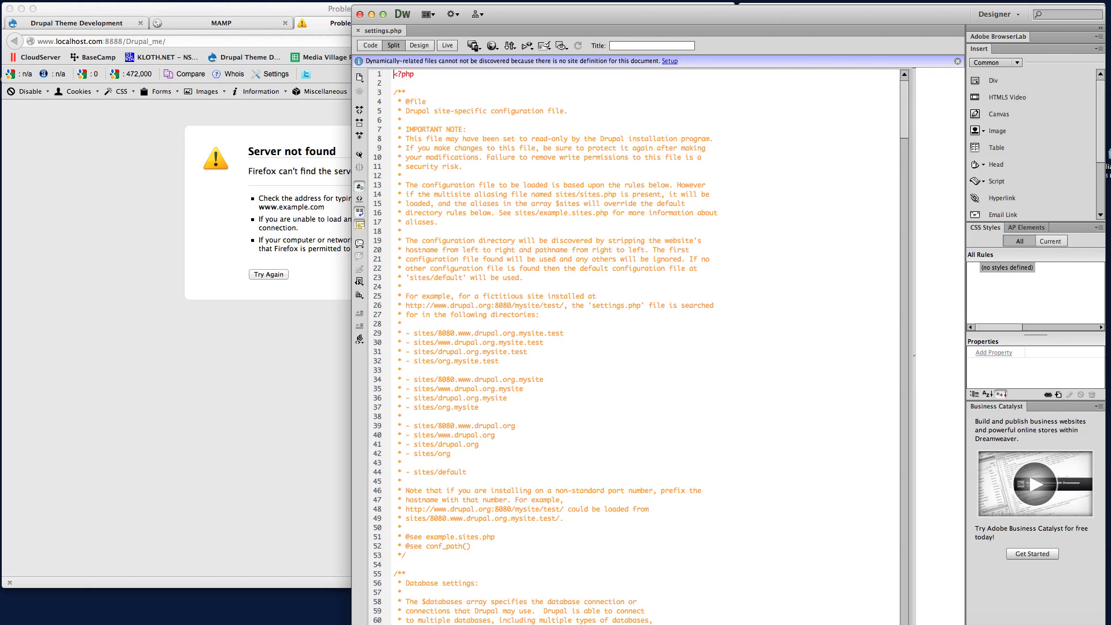
left_click_drag(1105, 624, 1087, 608)
scroll(724, 262, "down", 2)
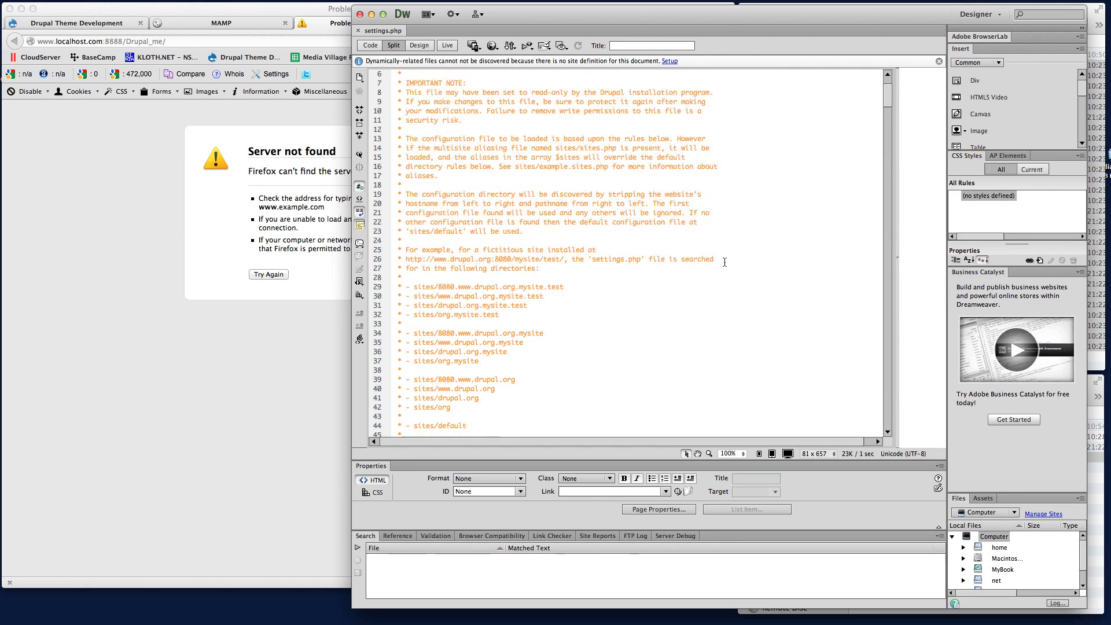
scroll(724, 262, "down", 20)
scroll(724, 262, "down", 20)
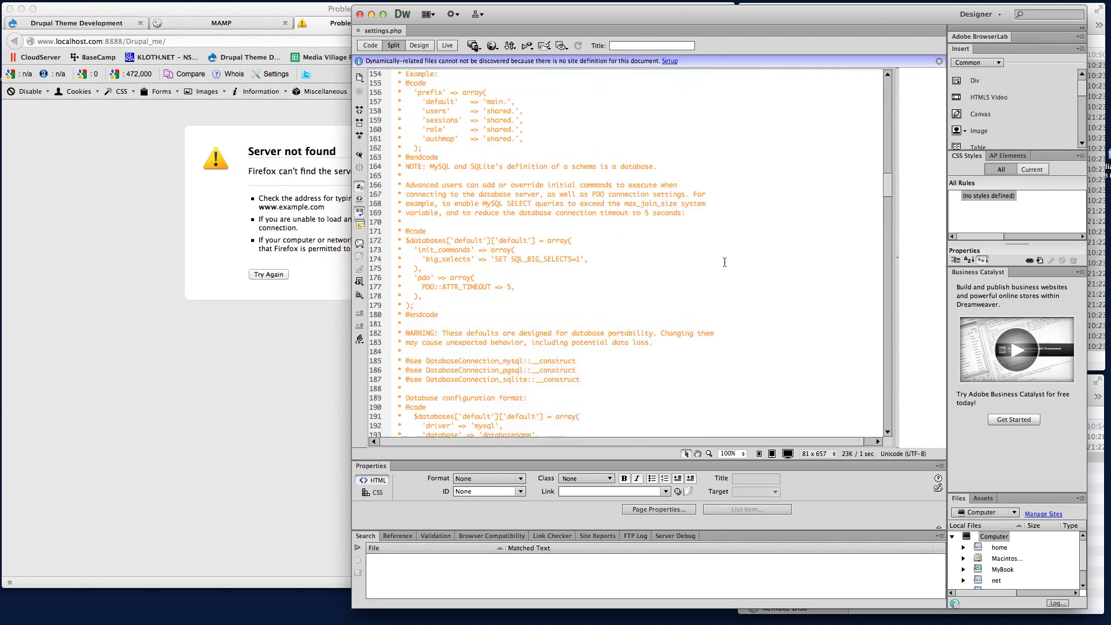
scroll(724, 262, "down", 3)
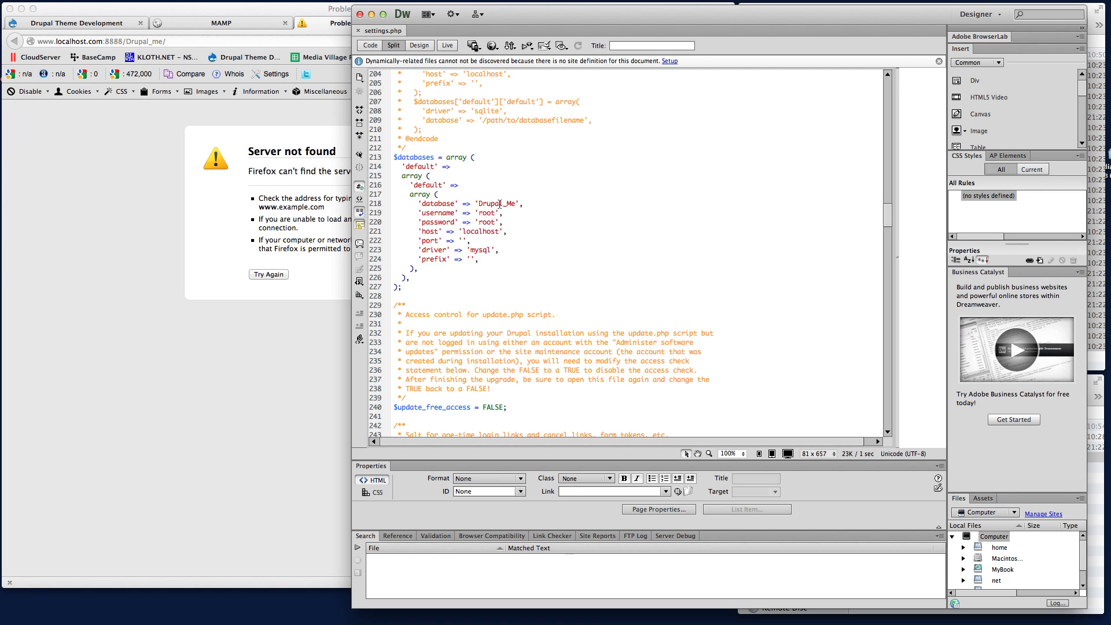
Check the name of the imported database in phpMyAdmin and return to settings.php in Dreamweaver.
left_click(201, 373)
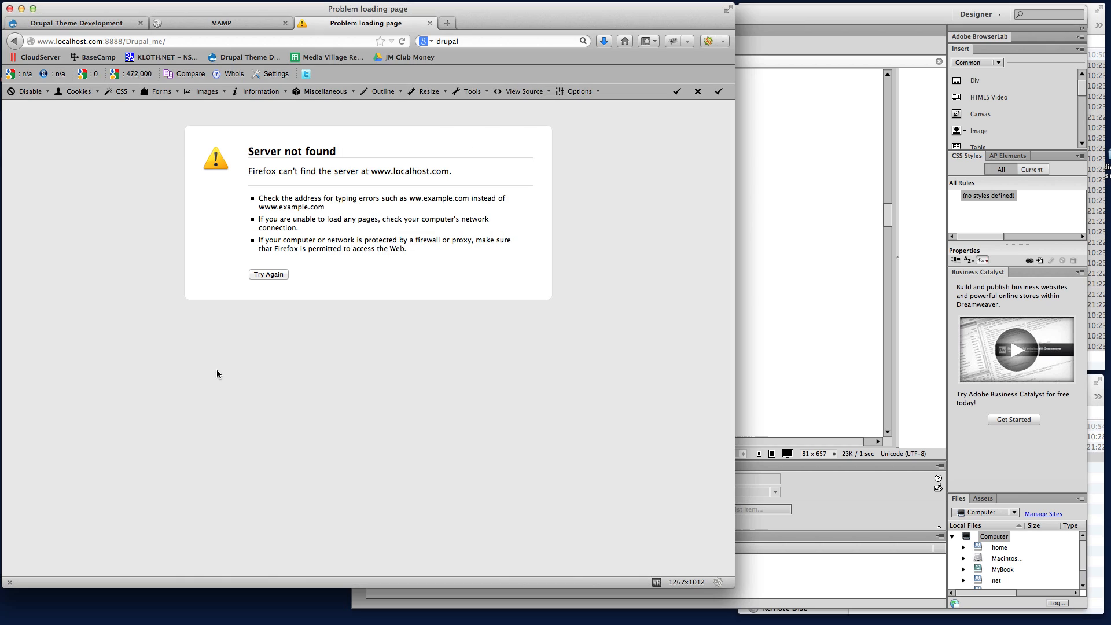
left_click(182, 23)
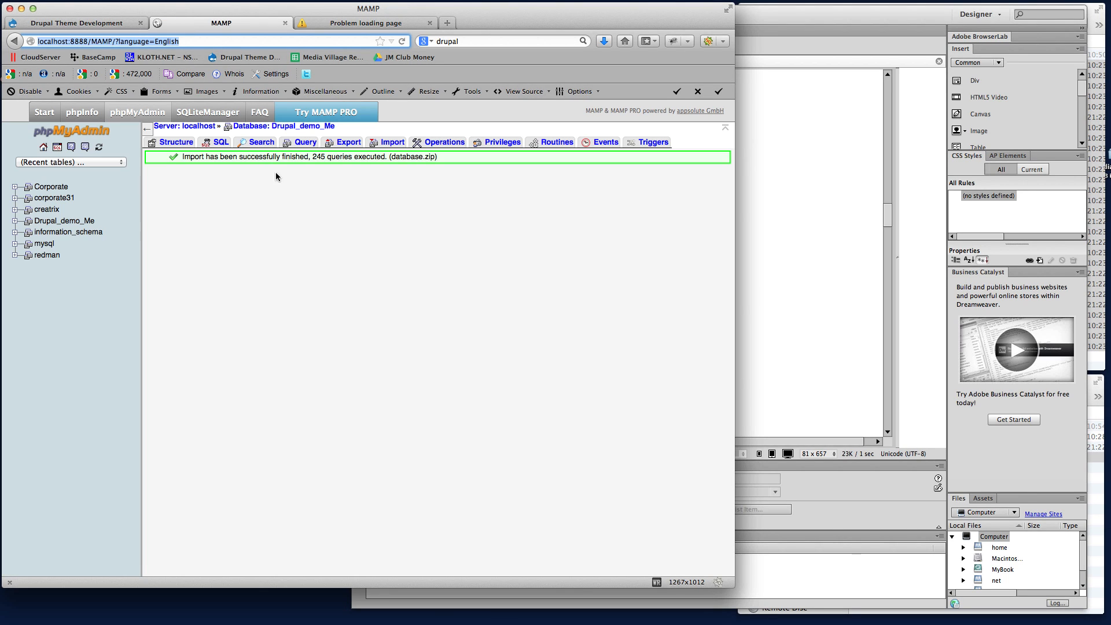
left_click(311, 127)
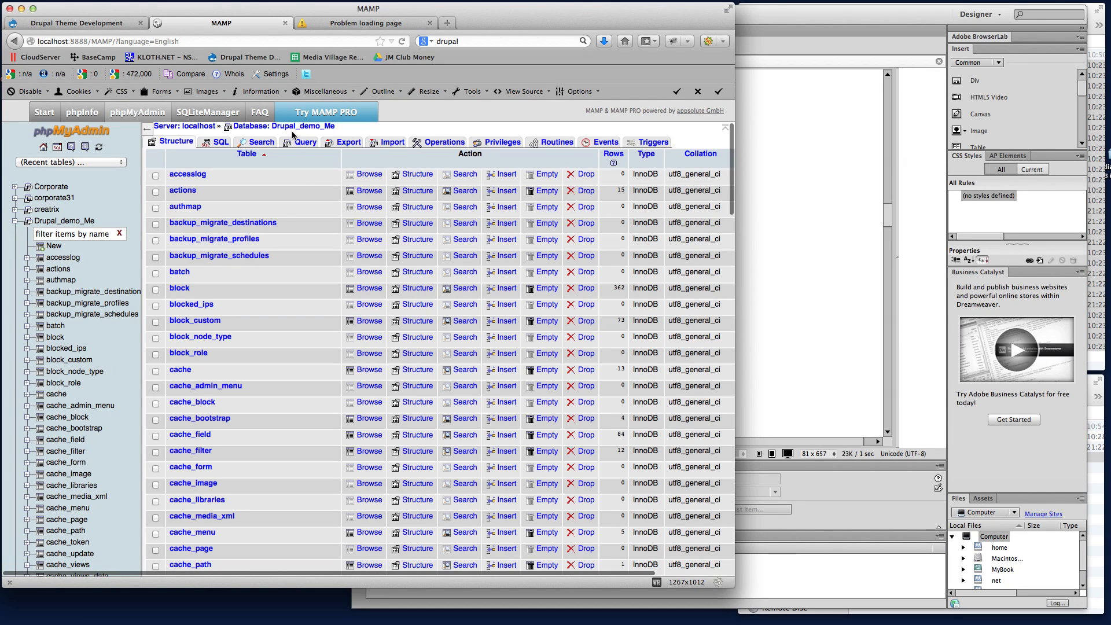
left_click(765, 309)
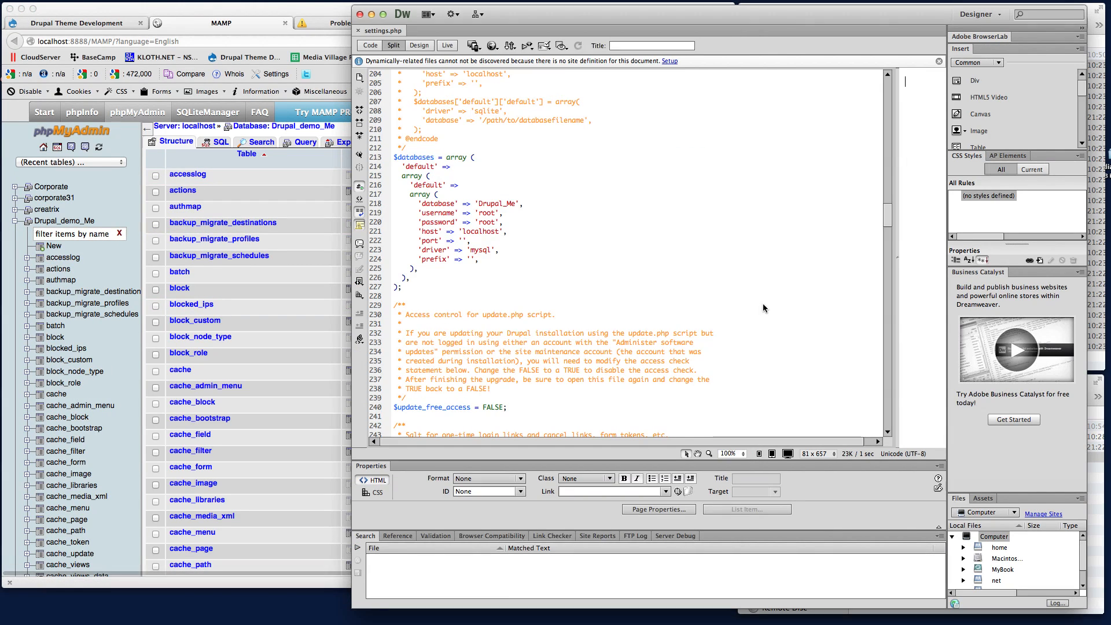
Set the 'database' value in the $databases array to 'Drupal_demo_Me'.
left_click(495, 232)
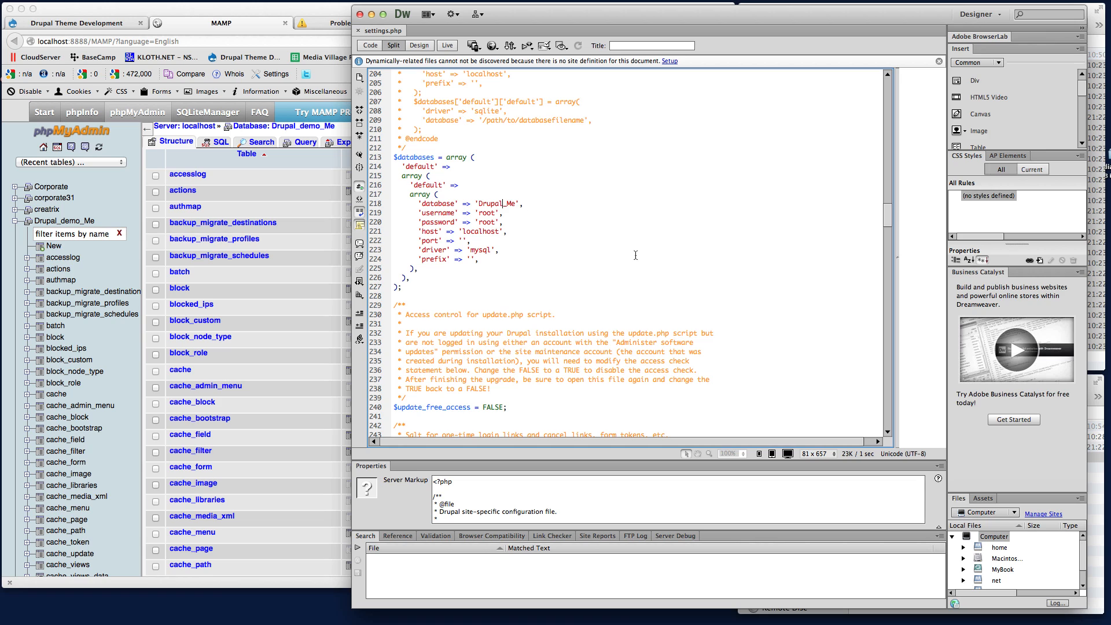
type("demo")
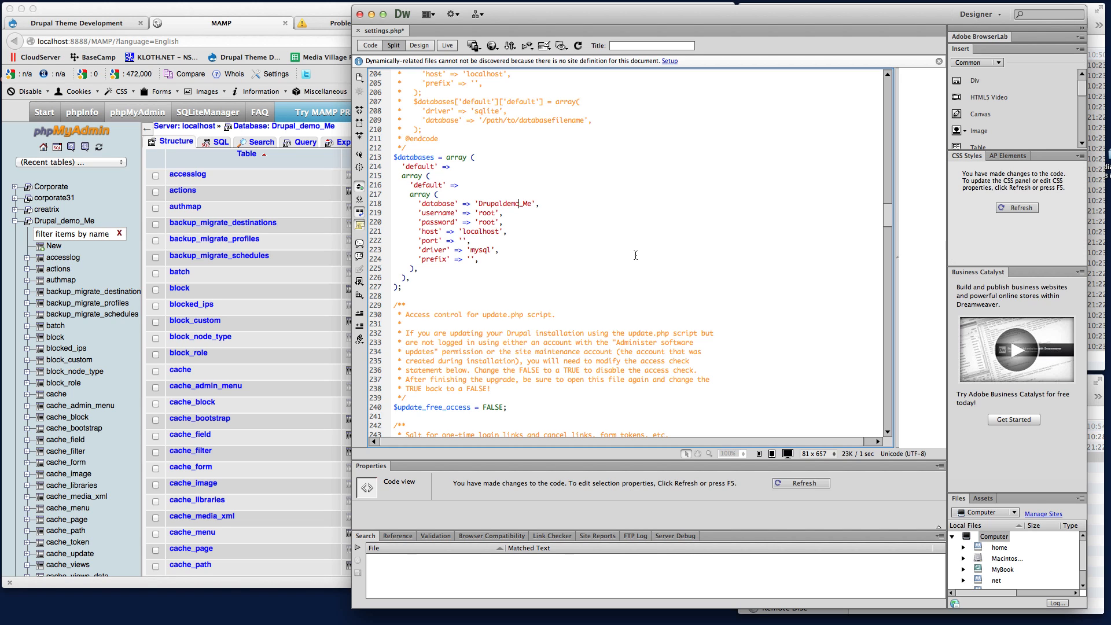
key("BackSpace")
key("BackSpace")
key("BackSpace")
key("BackSpace")
type("_demo")
Replace the database username and password in the $databases array with the local MySQL credentials and save settings.php.
double_click(488, 213)
left_click(487, 215)
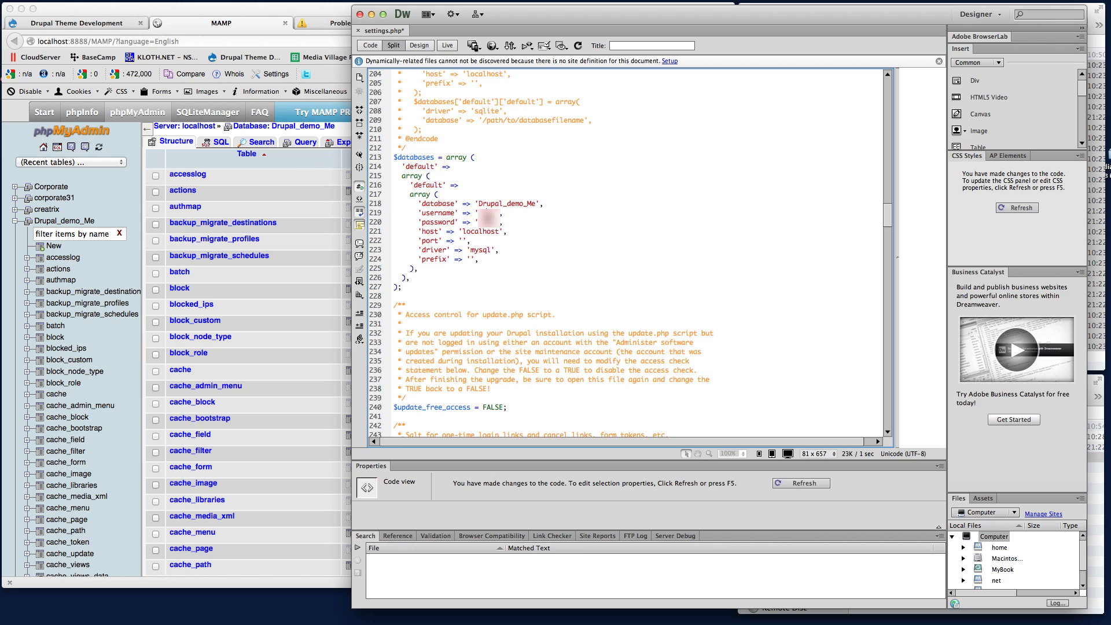
double_click(488, 222)
left_click(486, 229)
key("super+s")
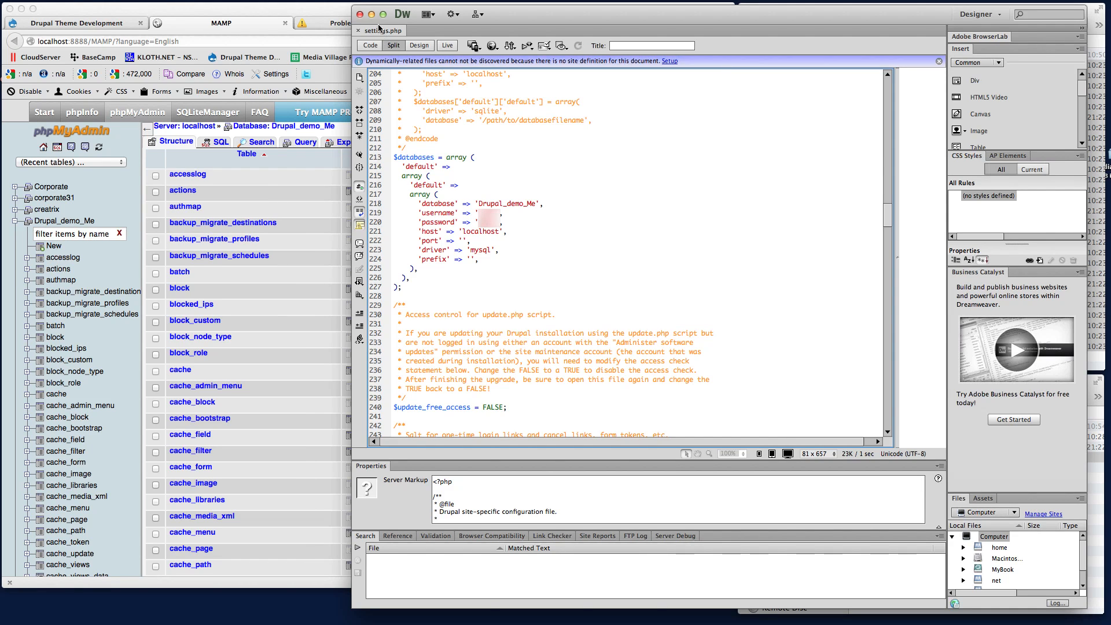
Minimize the Dreamweaver window and load localhost:8888/Drupal_me/ in the browser tab opened for the site.
left_click(371, 14)
left_click(947, 536)
left_click(552, 9)
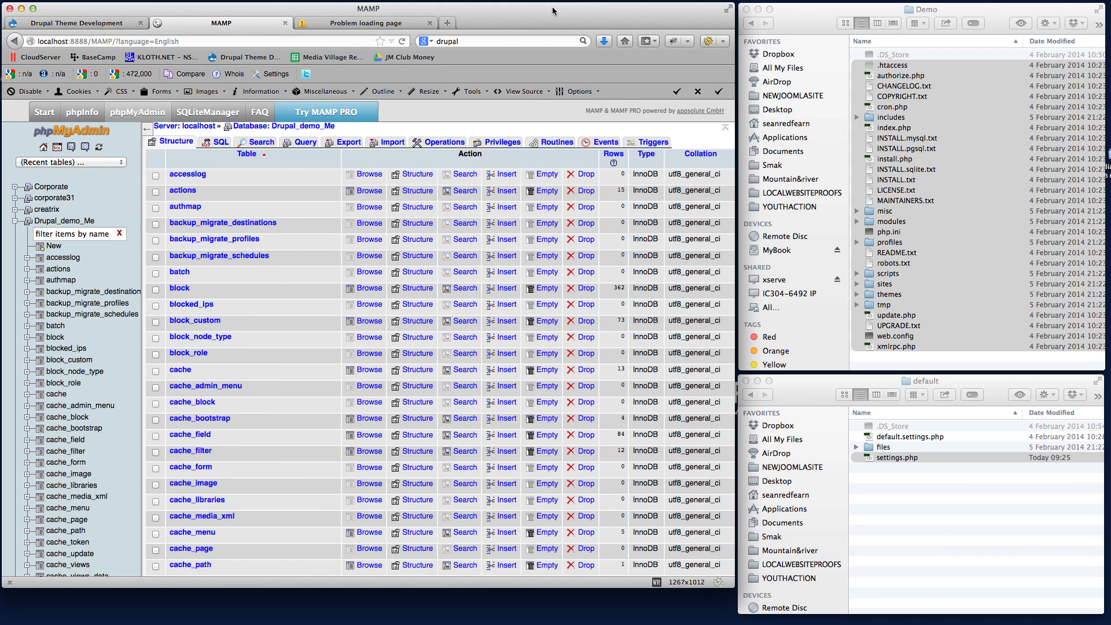
left_click(365, 22)
left_click(353, 45)
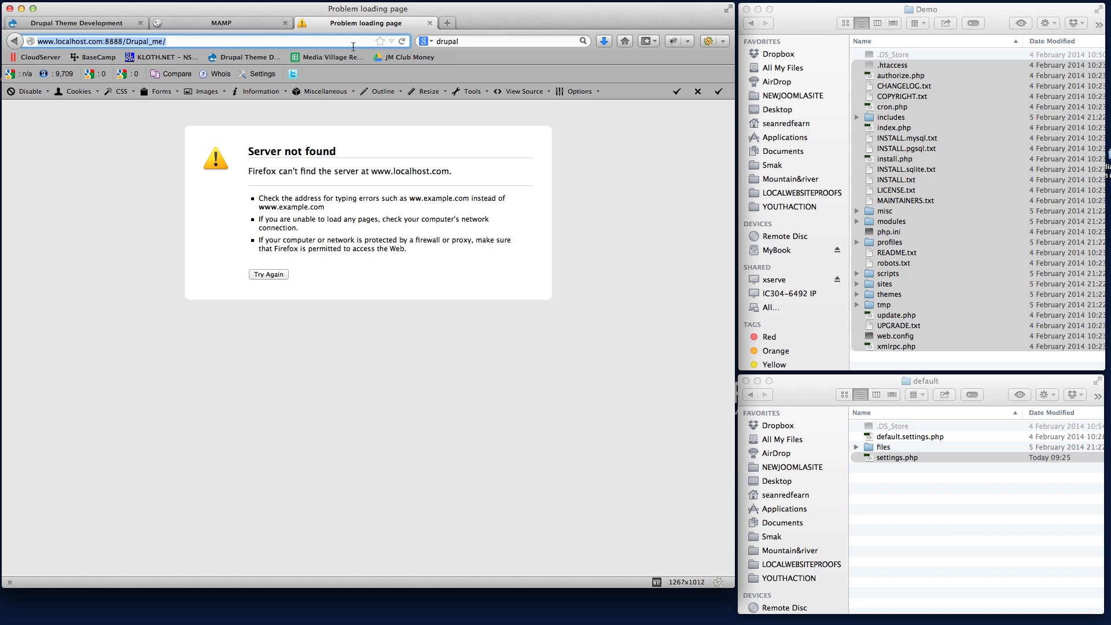
key("Return")
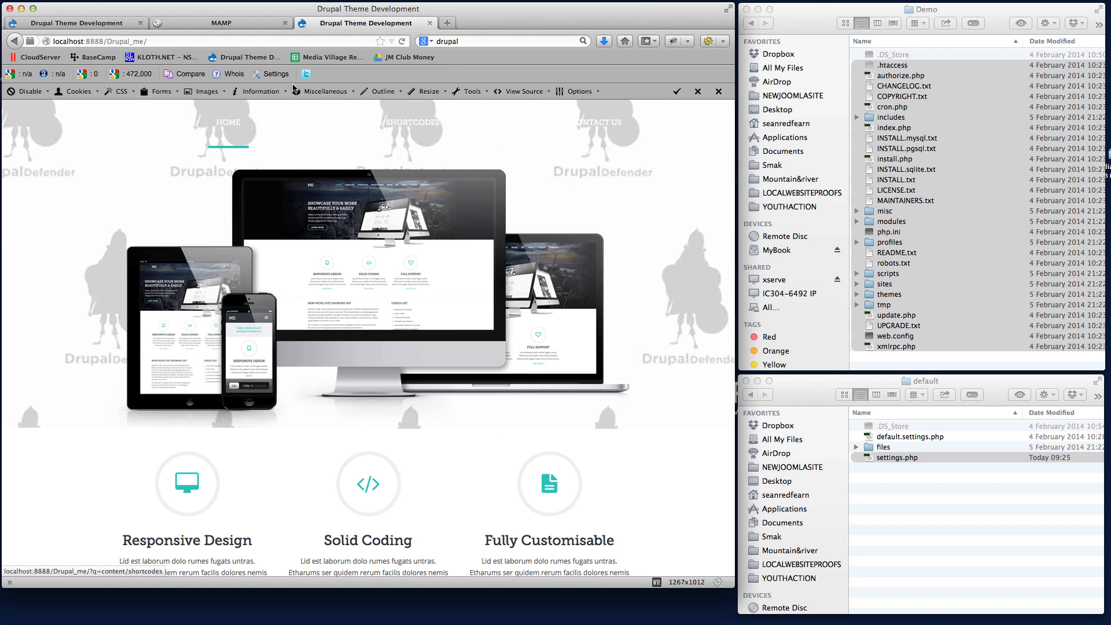
Examine the Drupal demo homepage from the slideshow down to the footer and return to its start.
scroll(641, 266, "down", 15)
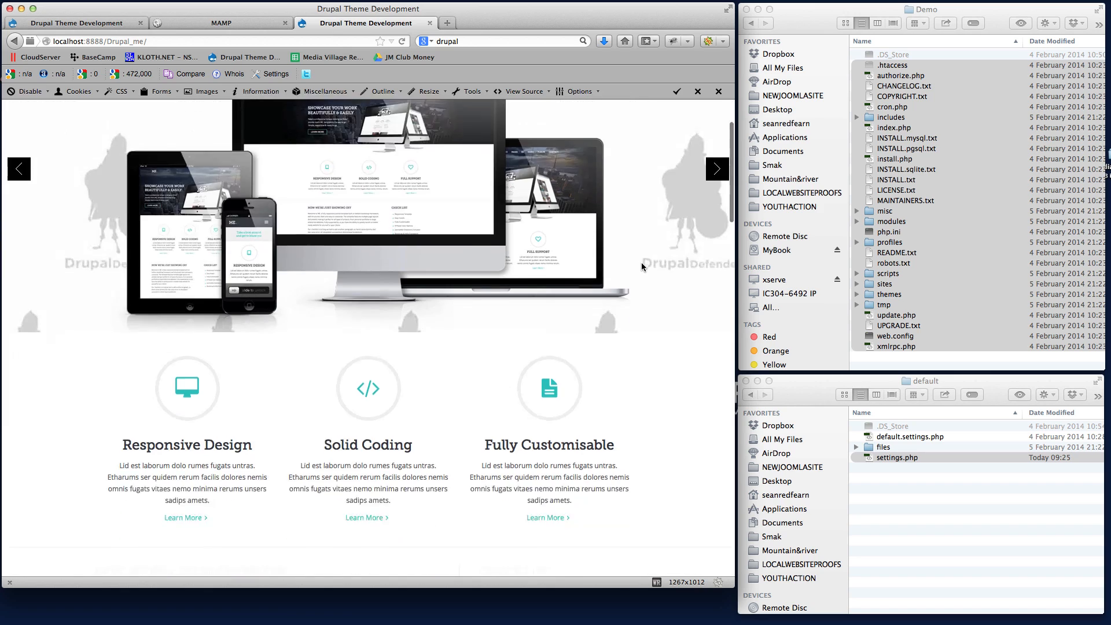
scroll(641, 266, "down", 15)
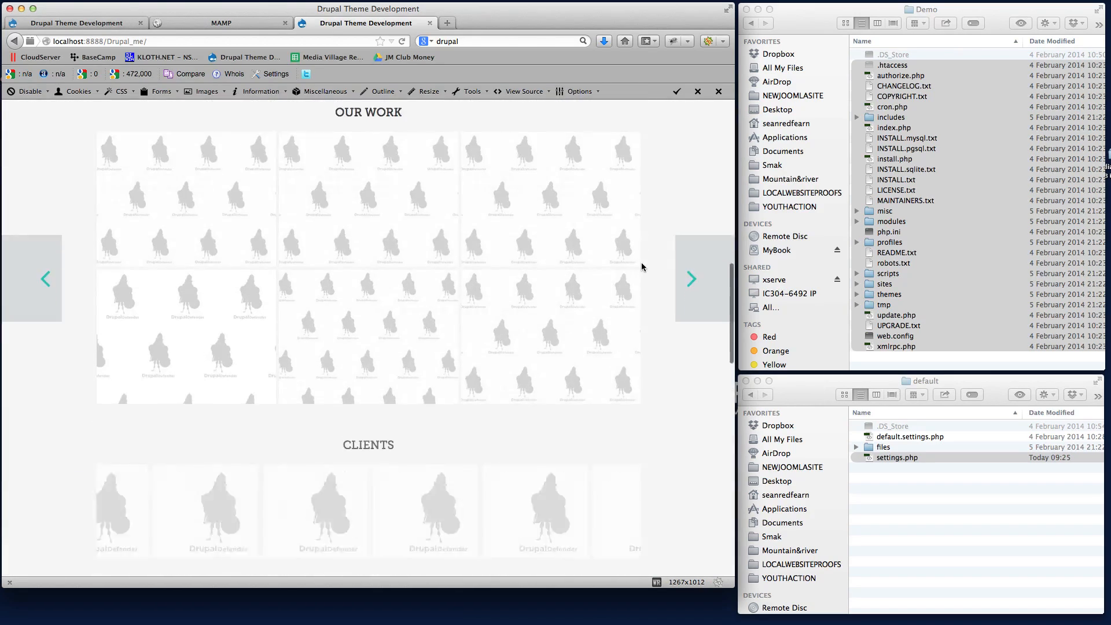
scroll(641, 262, "down", 5)
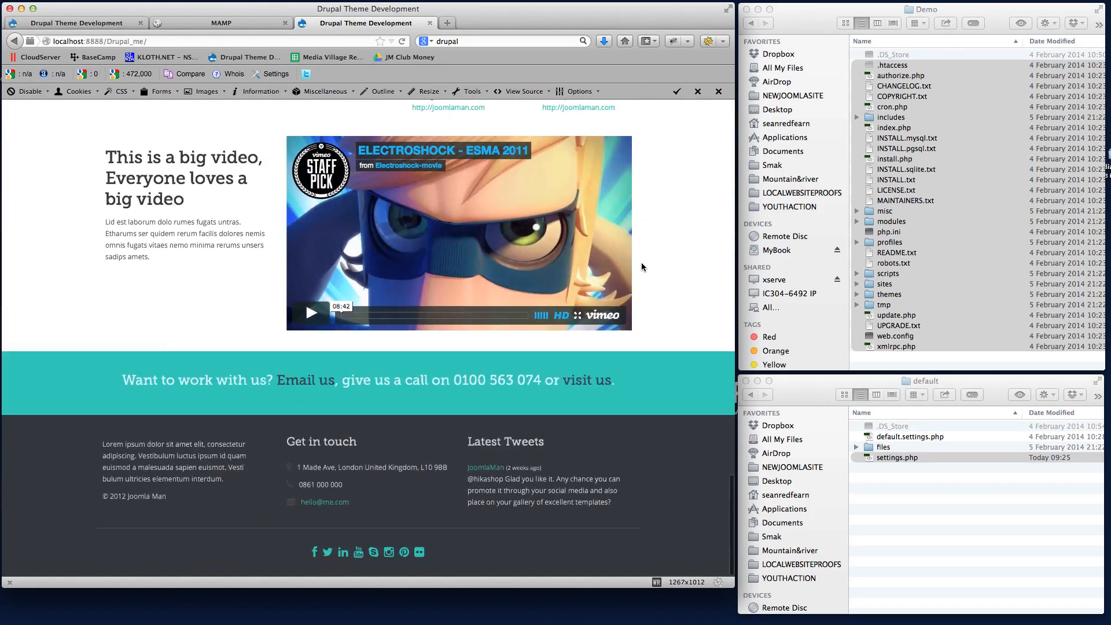
scroll(641, 263, "up", 20)
scroll(654, 248, "up", 15)
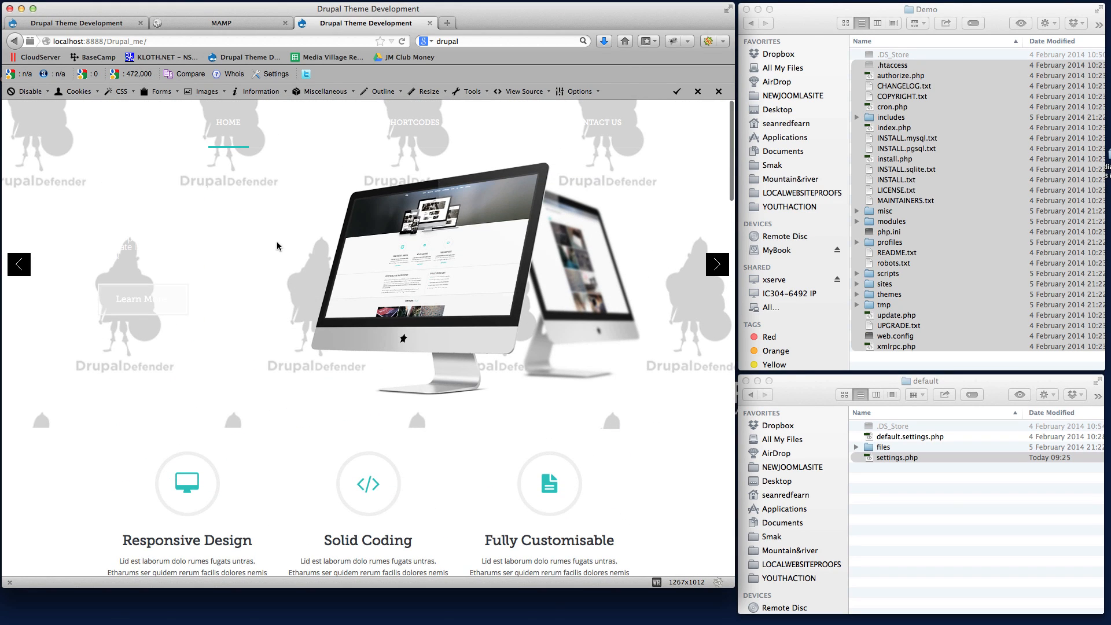
Open the Home Creative 2 demo page and examine it from the slideshow through the Our Work section.
mouse_move(230, 139)
left_click(229, 186)
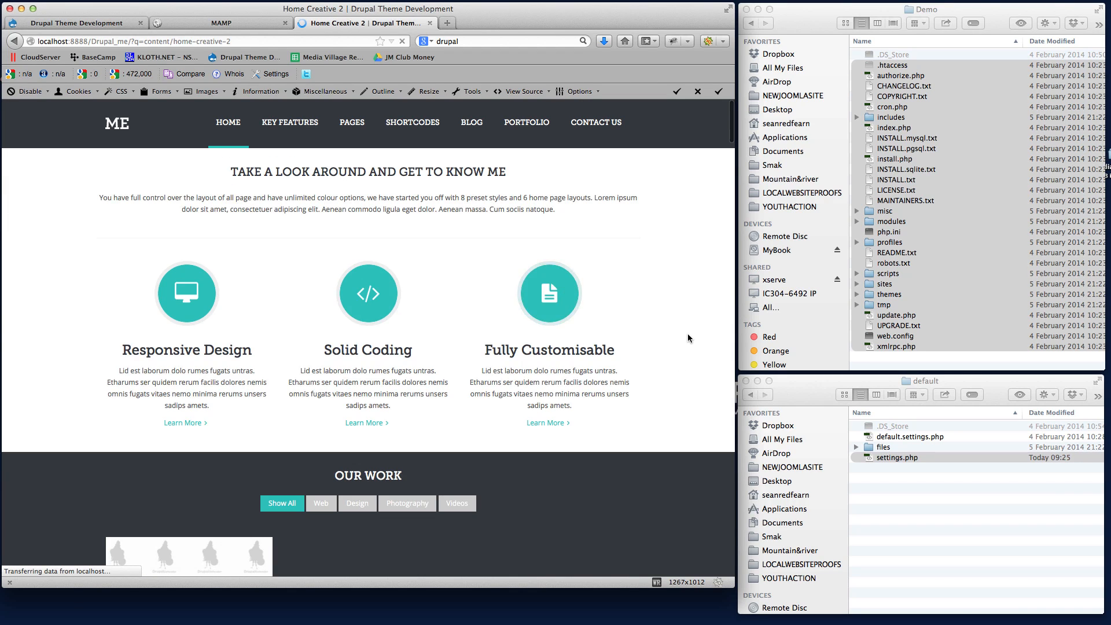
scroll(686, 335, "down", 5)
scroll(685, 338, "down", 15)
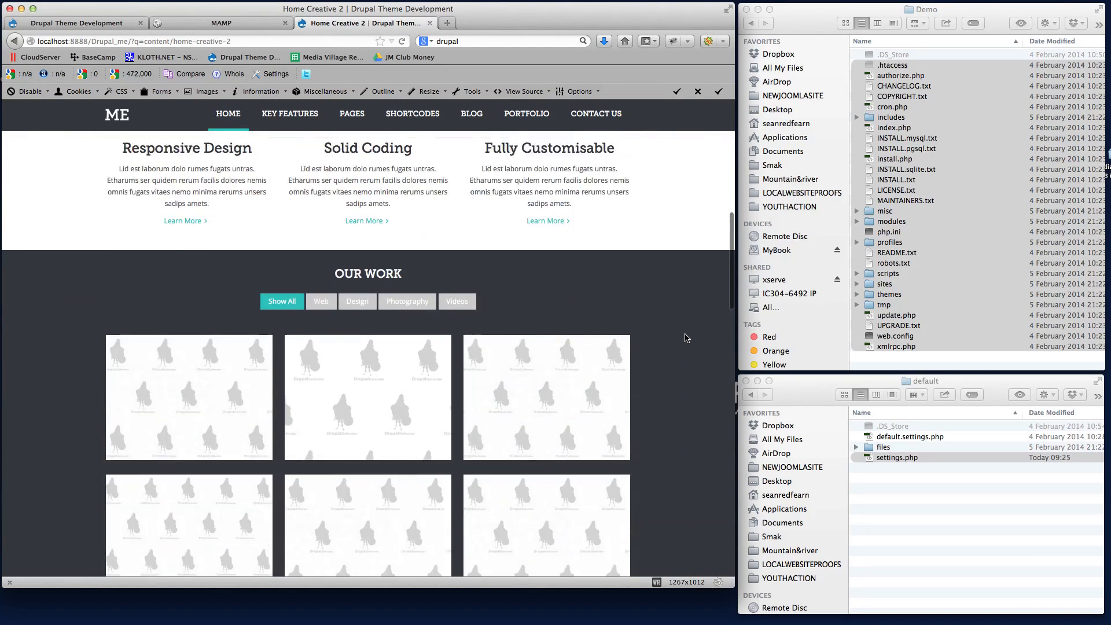
scroll(685, 338, "up", 20)
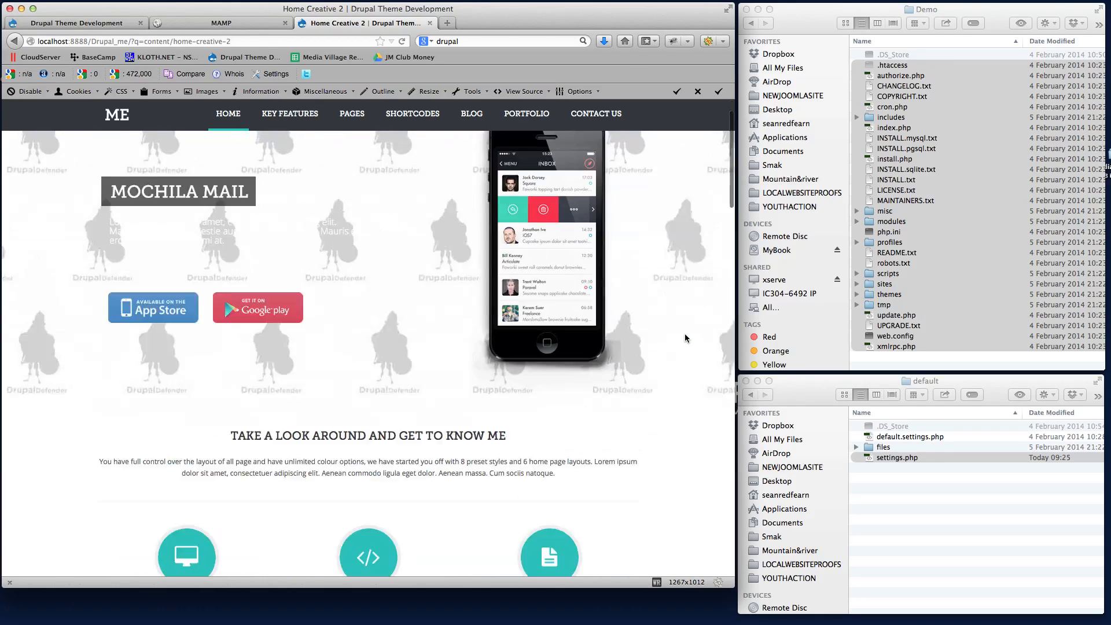
Replace the query part of the site address with user to load the login page at localhost:8888/Drupal_me/user.
left_click(148, 43)
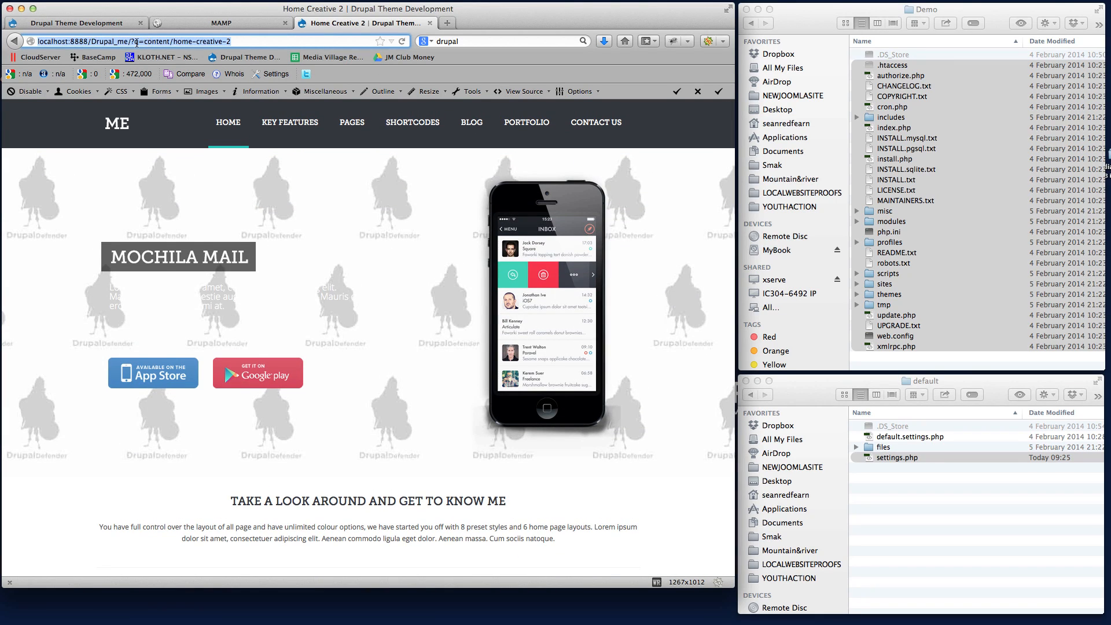
left_click_drag(130, 41, 237, 41)
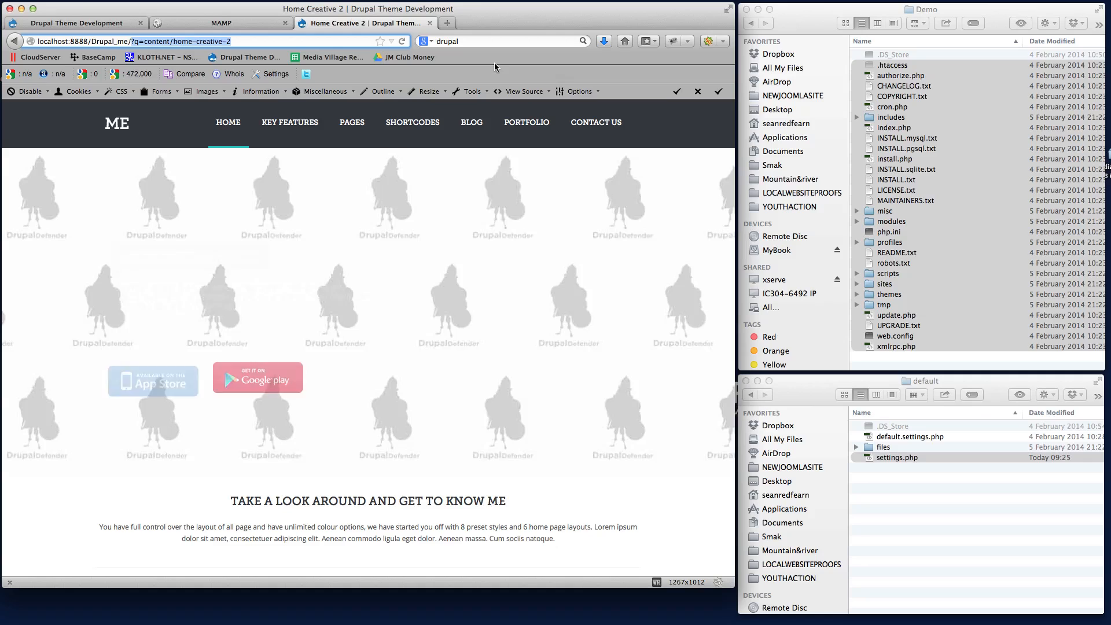
type("user")
key("Return")
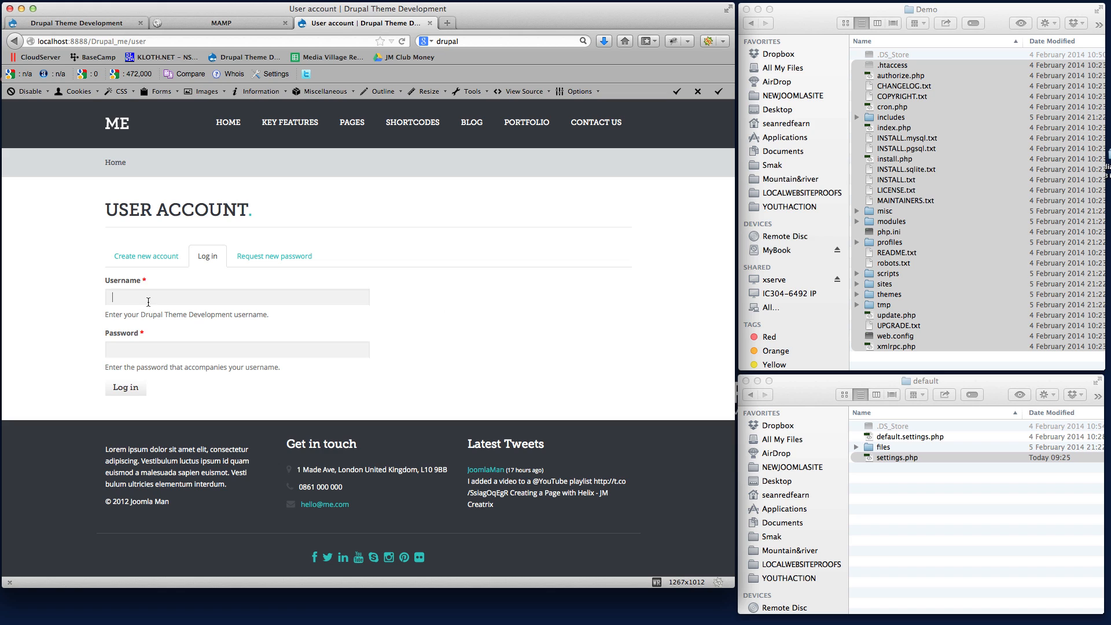
Log in to the Drupal site with the username admin and the account password.
type("admin")
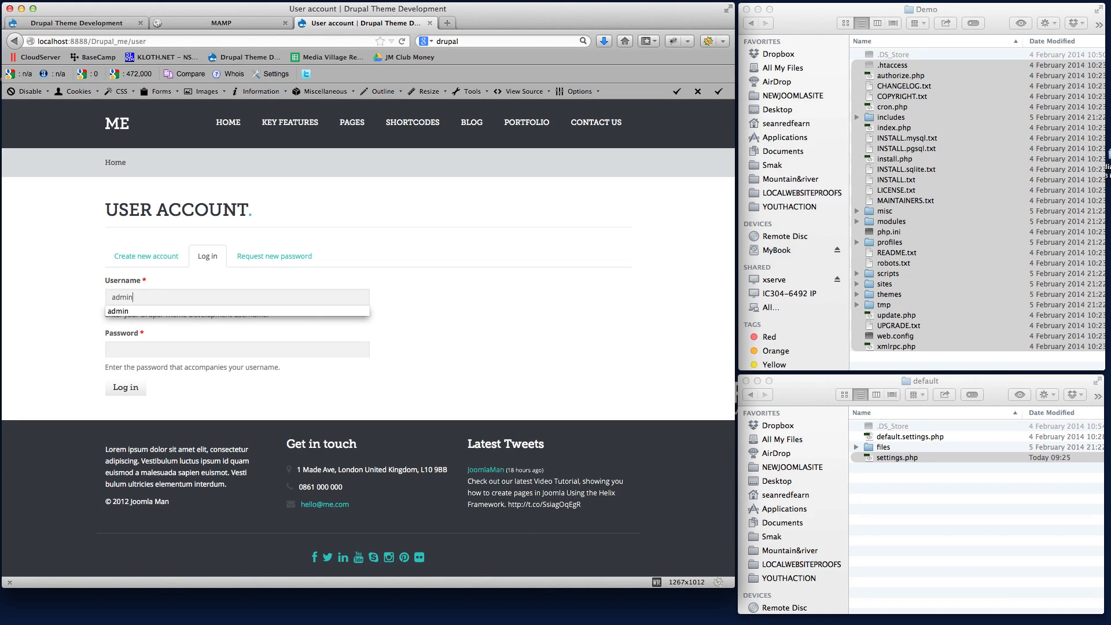
key("Tab")
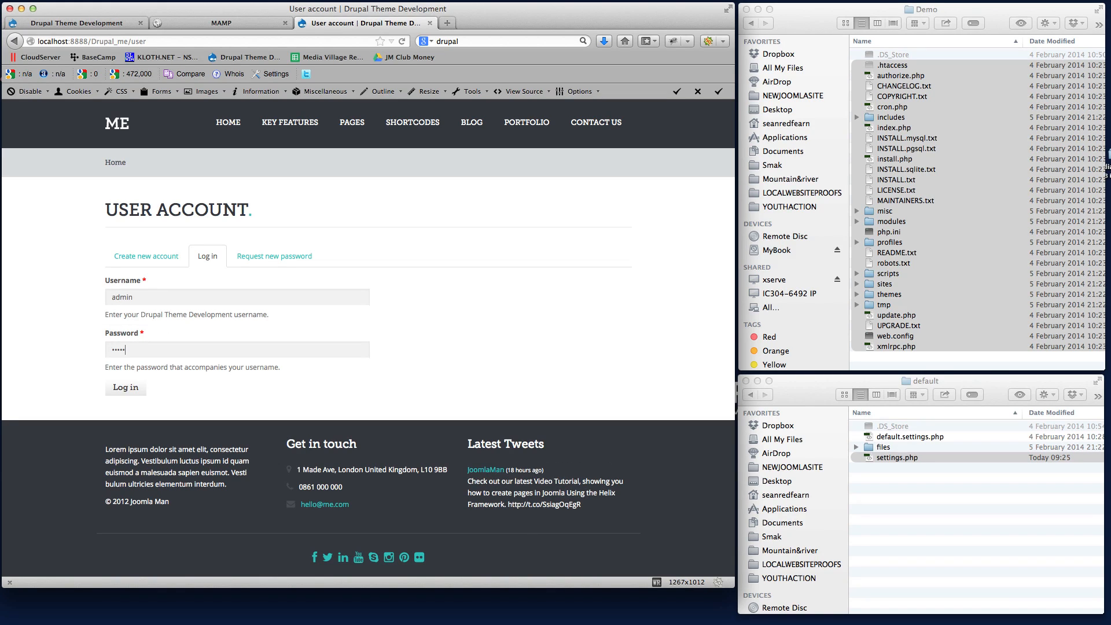
key("Return")
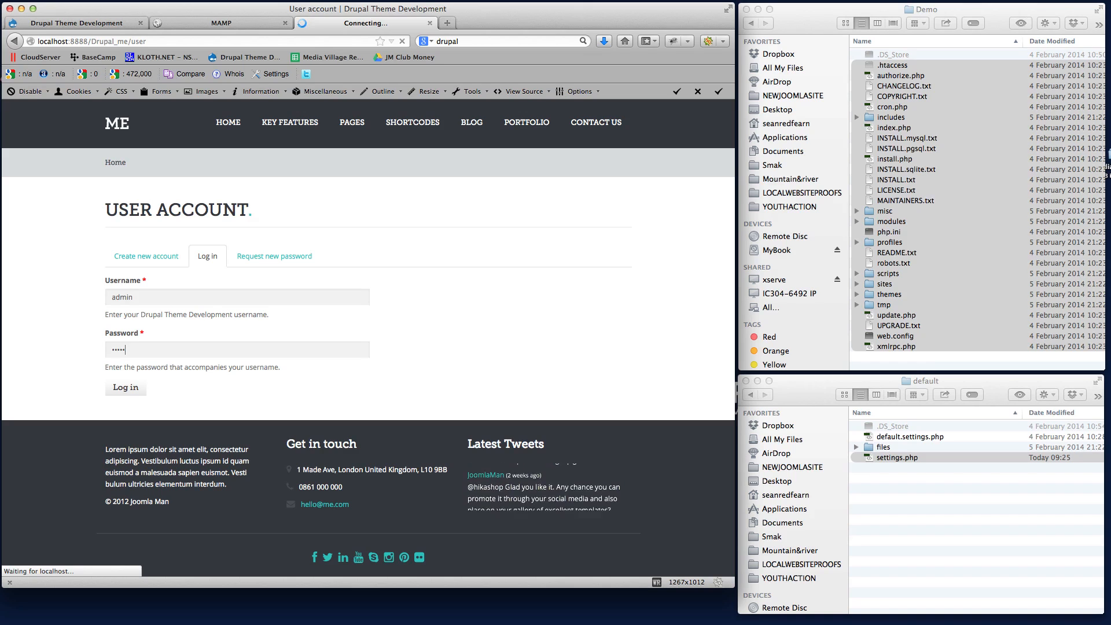